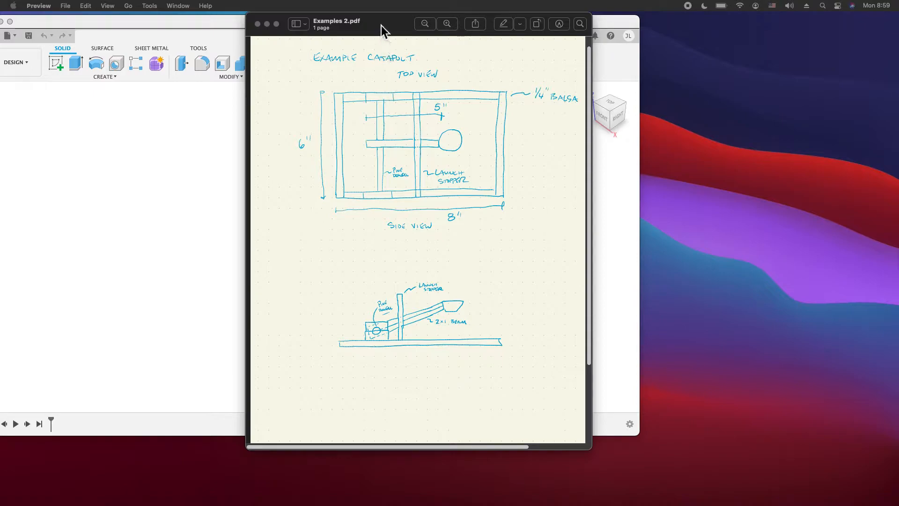
Step: Place the example catapult PDF beside the Fusion 360 window and start a sketch on the XY plane, viewed from the top
{"action": "left_click_drag", "start_coordinate": [382, 25], "coordinate": [754, 25]}
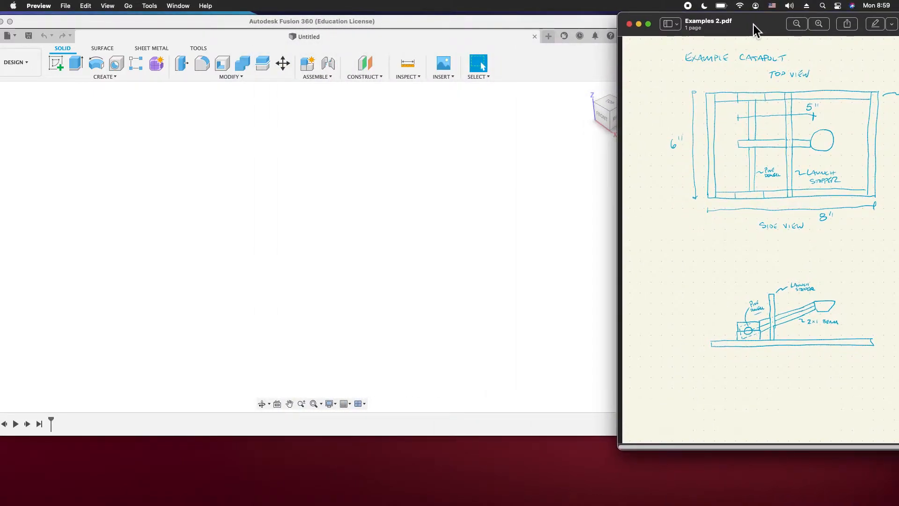
{"action": "left_click", "coordinate": [448, 20]}
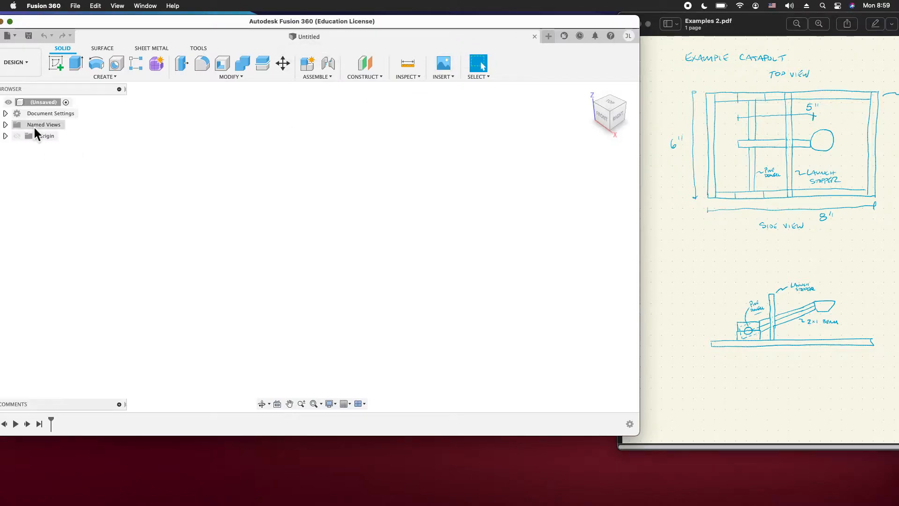
{"action": "left_click", "coordinate": [109, 78]}
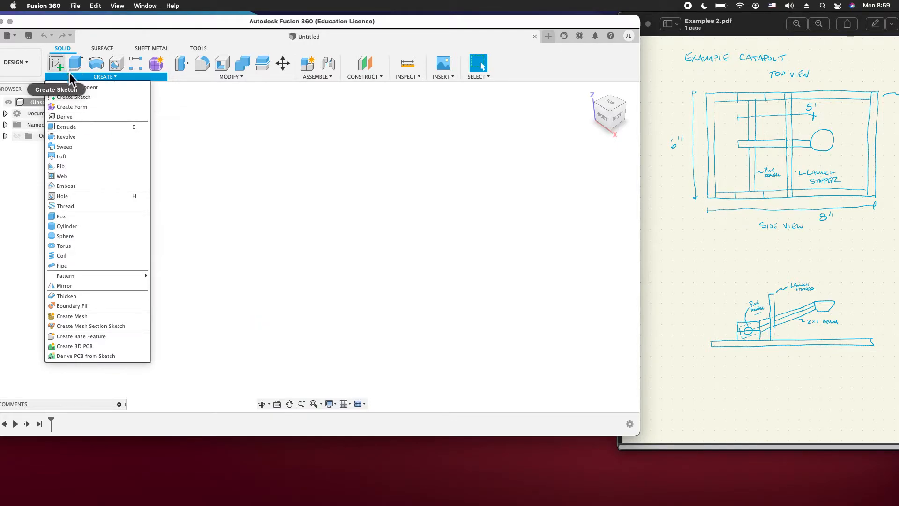
{"action": "left_click", "coordinate": [92, 97]}
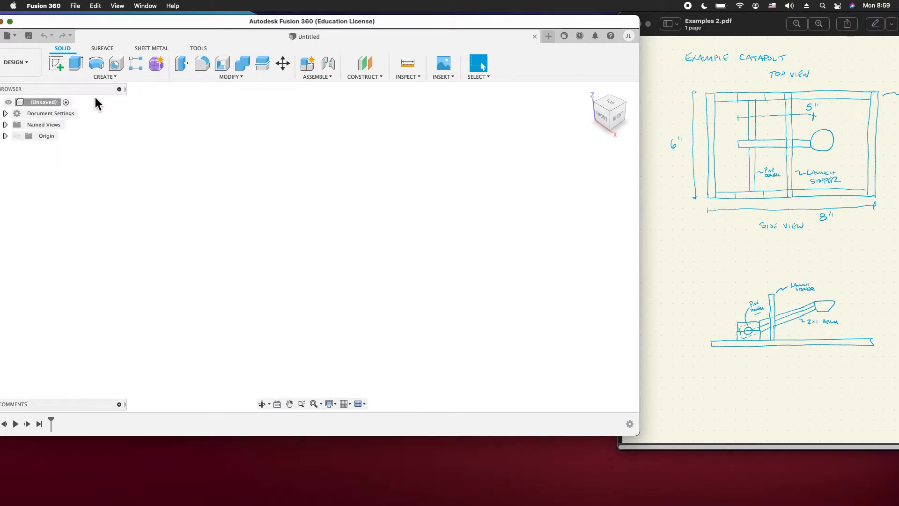
{"action": "left_click", "coordinate": [611, 109]}
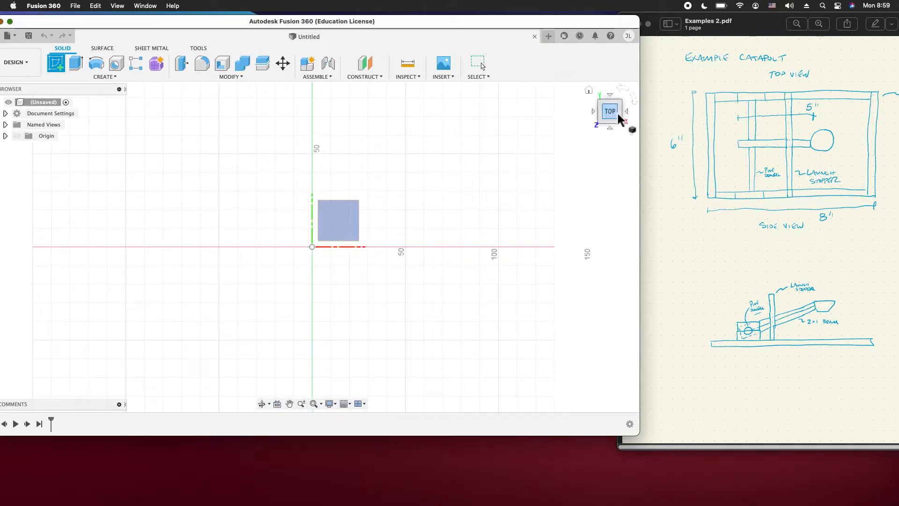
{"action": "left_click_drag", "start_coordinate": [602, 116], "coordinate": [608, 92]}
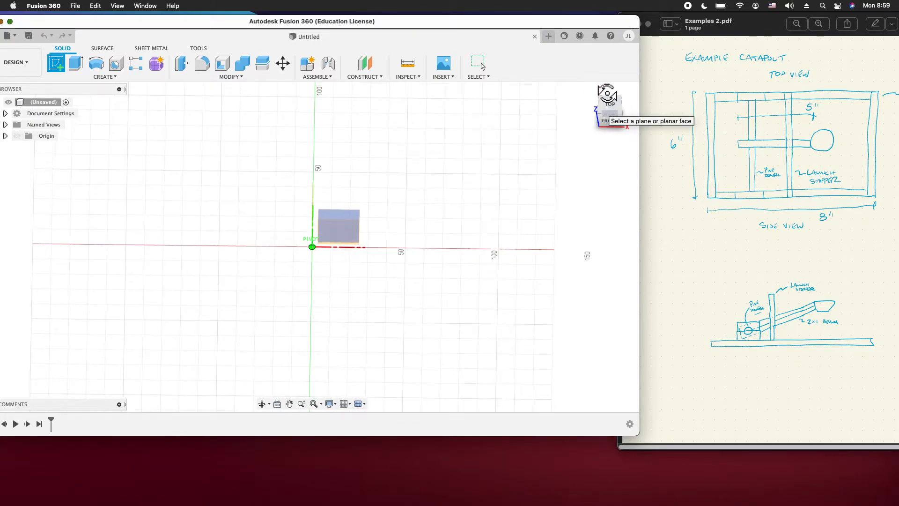
{"action": "left_click", "coordinate": [350, 216]}
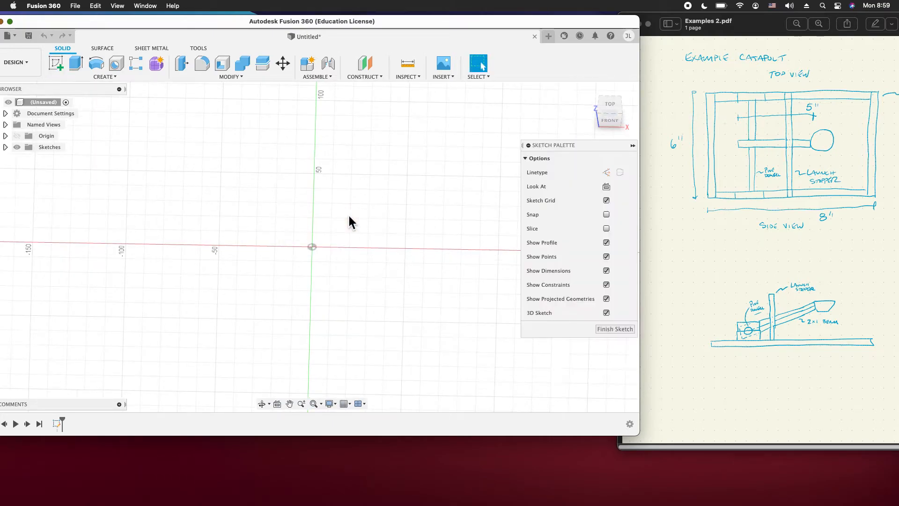
{"action": "left_click", "coordinate": [611, 105]}
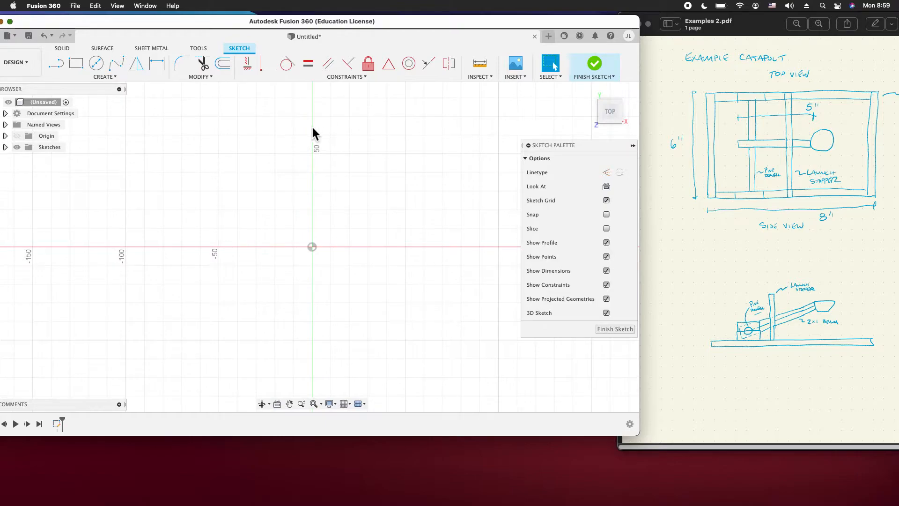
Step: Sketch a center rectangle on the origin, 6" high and 8" wide
{"action": "left_click", "coordinate": [107, 75]}
{"action": "mouse_move", "coordinate": [112, 100]}
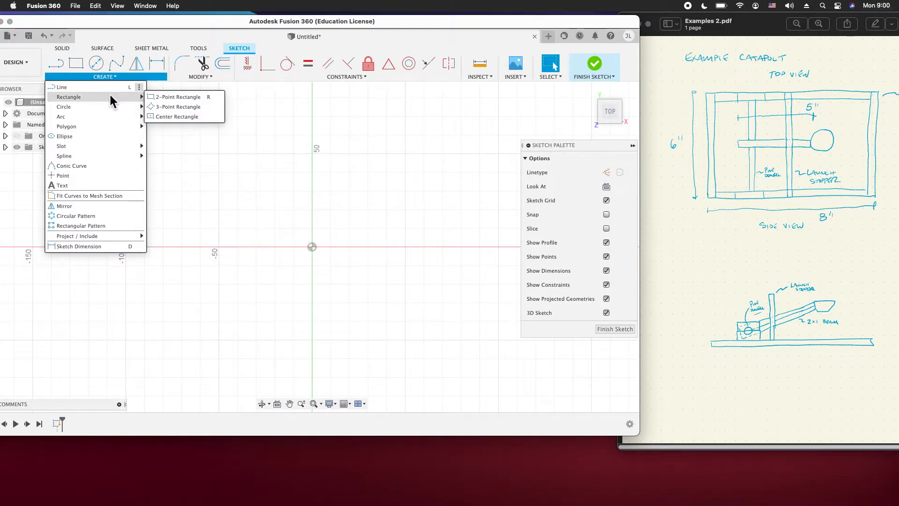
{"action": "left_click", "coordinate": [180, 117]}
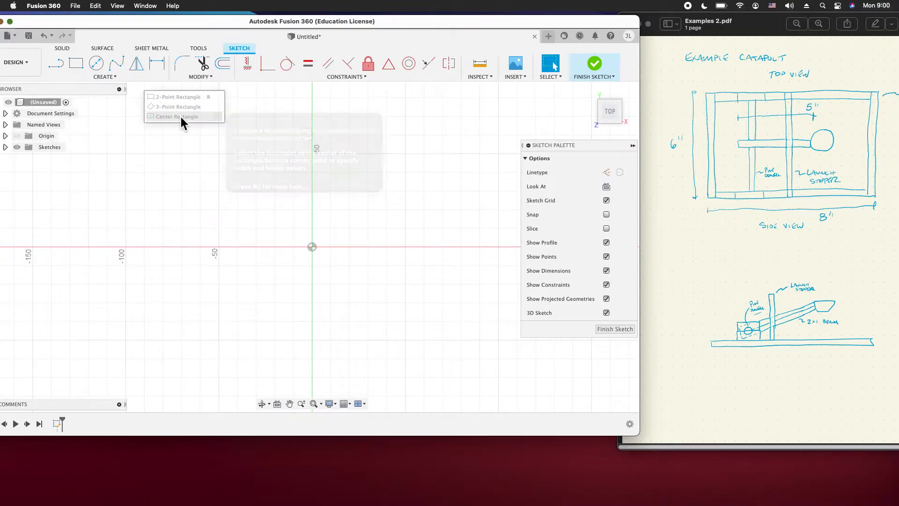
{"action": "left_click", "coordinate": [312, 247]}
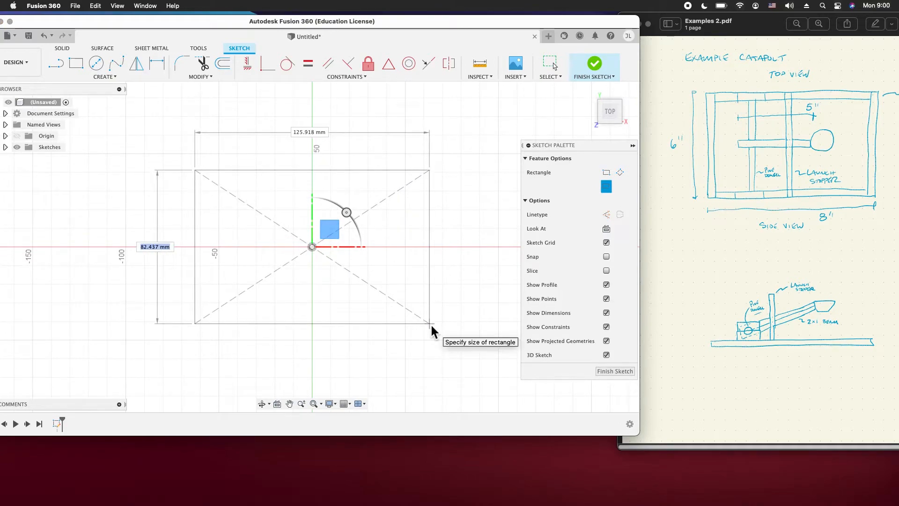
{"action": "type", "text": "6\""}
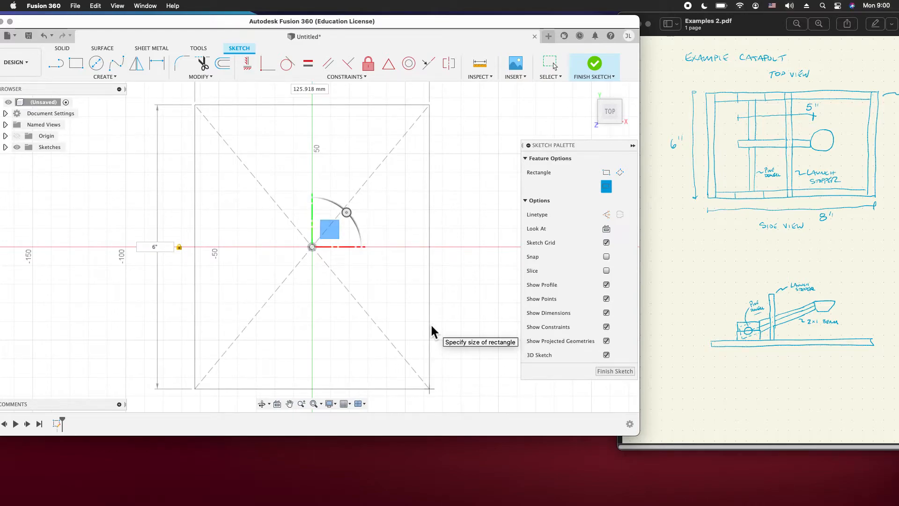
{"action": "type", "text": "8"}
{"action": "key", "text": "BackSpace"}
{"action": "key", "text": "BackSpace"}
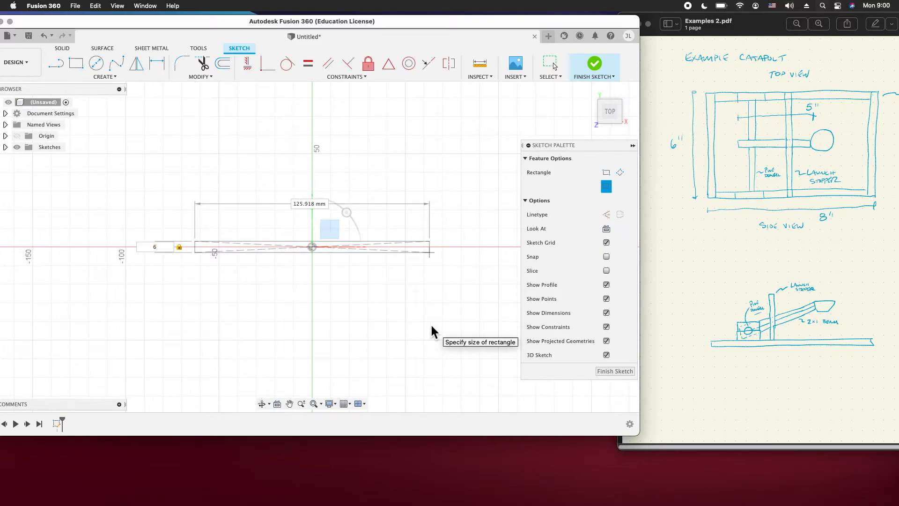
{"action": "type", "text": "\""}
{"action": "key", "text": "Tab"}
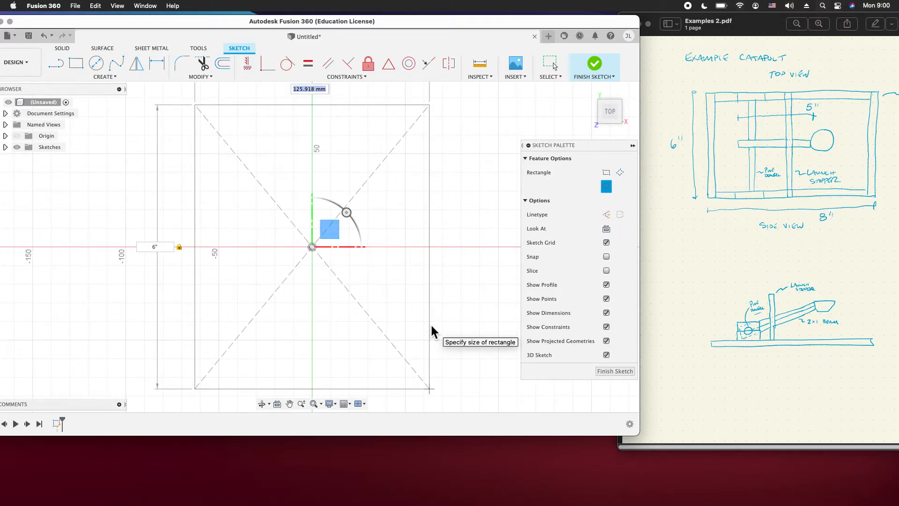
{"action": "type", "text": "8\""}
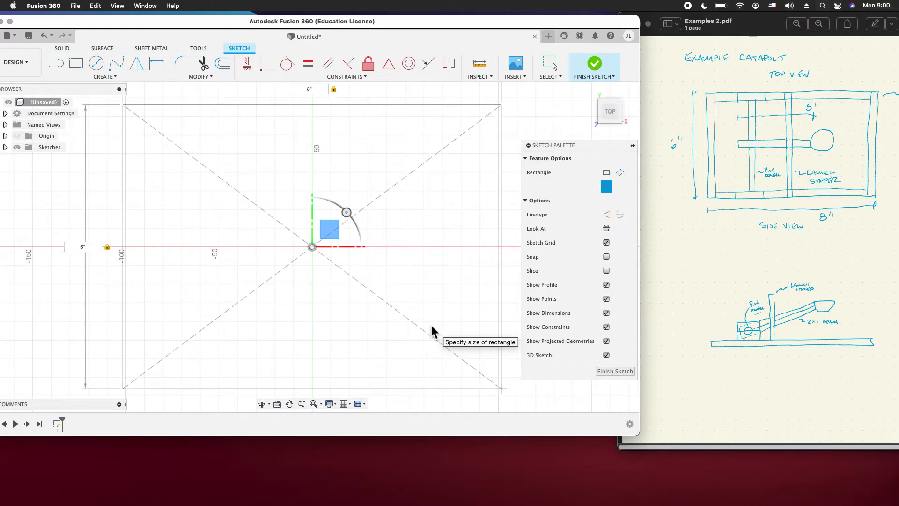
{"action": "key", "text": "Return"}
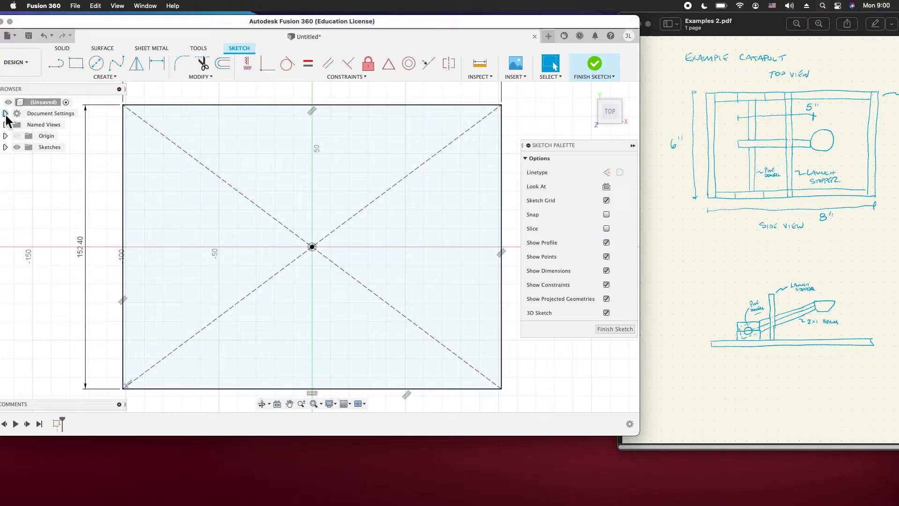
Step: Change the document's active units to Inch
{"action": "left_click", "coordinate": [5, 113]}
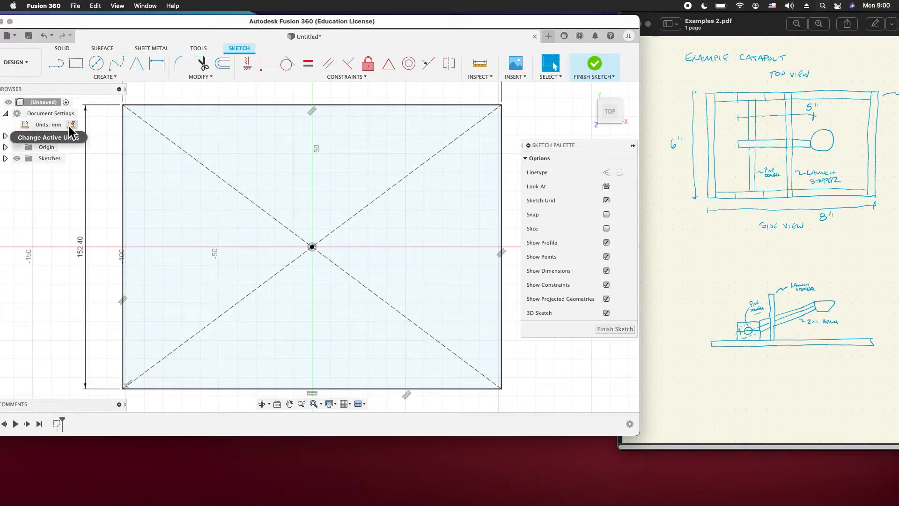
{"action": "left_click", "coordinate": [72, 124]}
{"action": "left_click", "coordinate": [478, 159]}
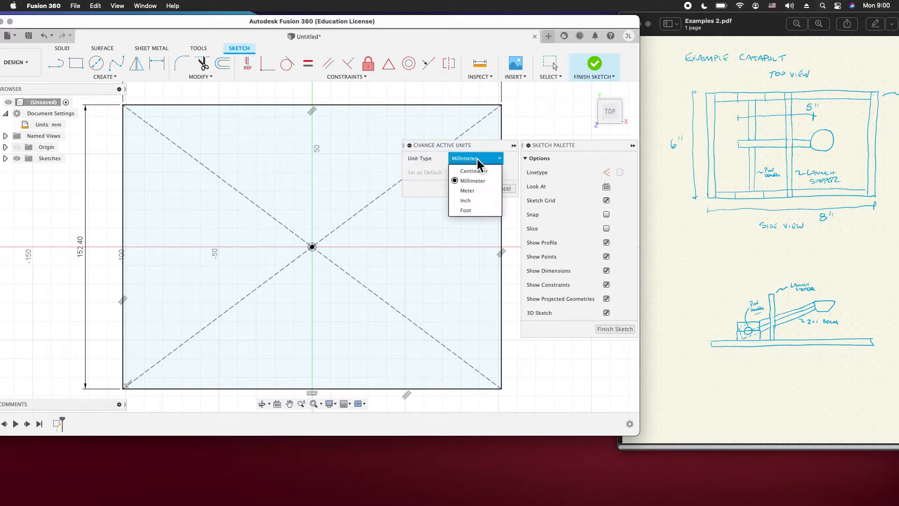
{"action": "left_click", "coordinate": [490, 201]}
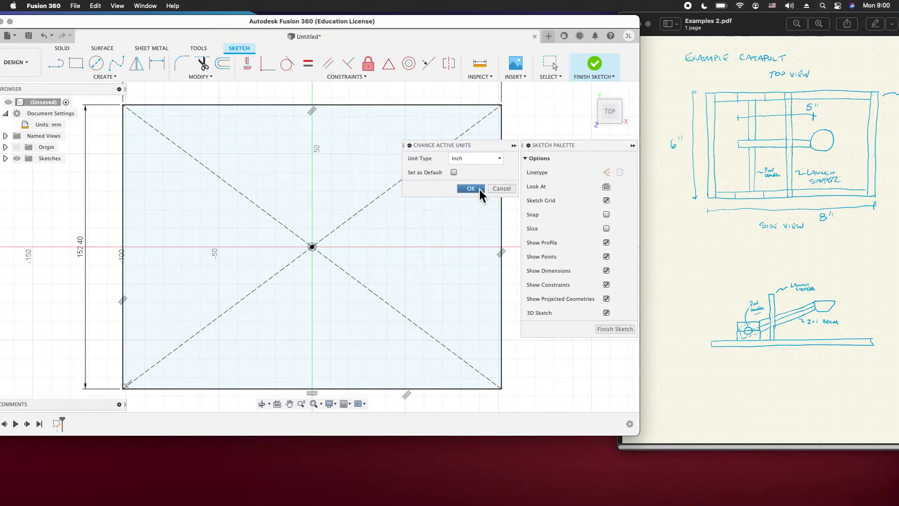
{"action": "left_click", "coordinate": [472, 188]}
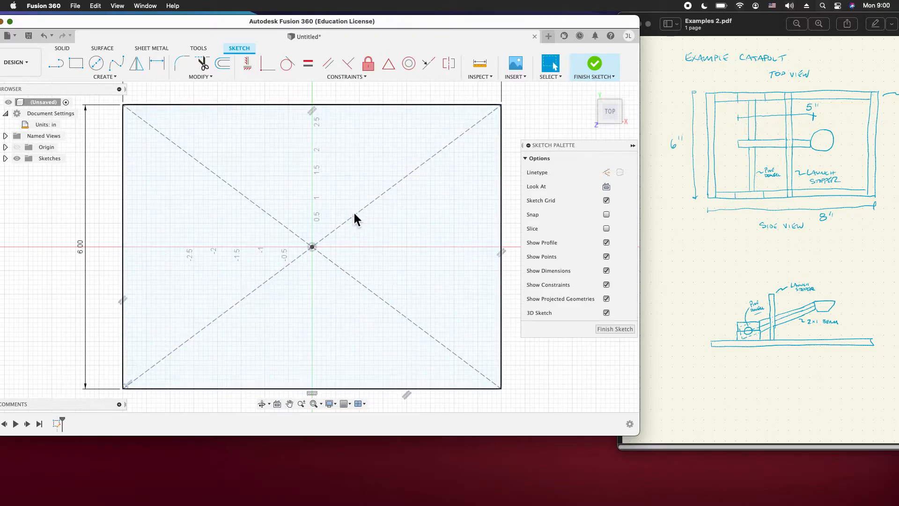
Step: Offset the rectangle inward by 0.25" to outline the balsa frame
{"action": "left_click", "coordinate": [224, 66]}
{"action": "left_click", "coordinate": [234, 105]}
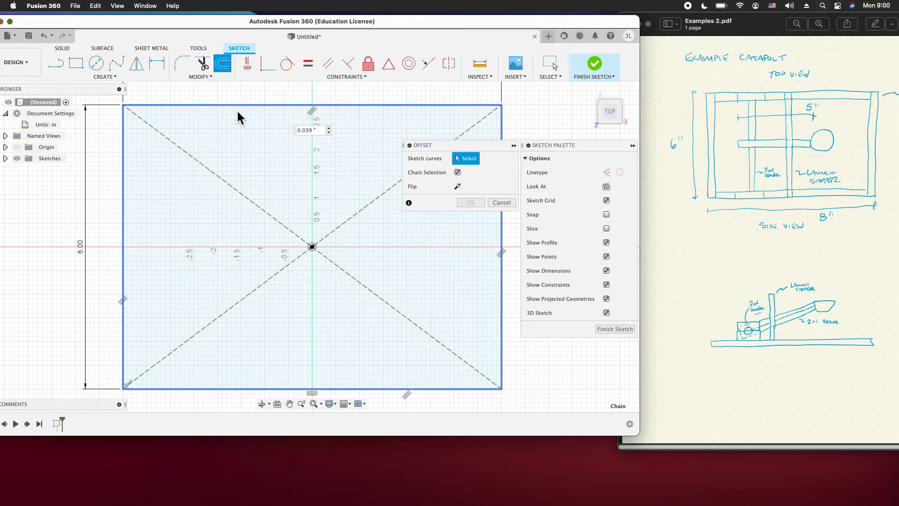
{"action": "left_click_drag", "start_coordinate": [242, 126], "coordinate": [239, 127]}
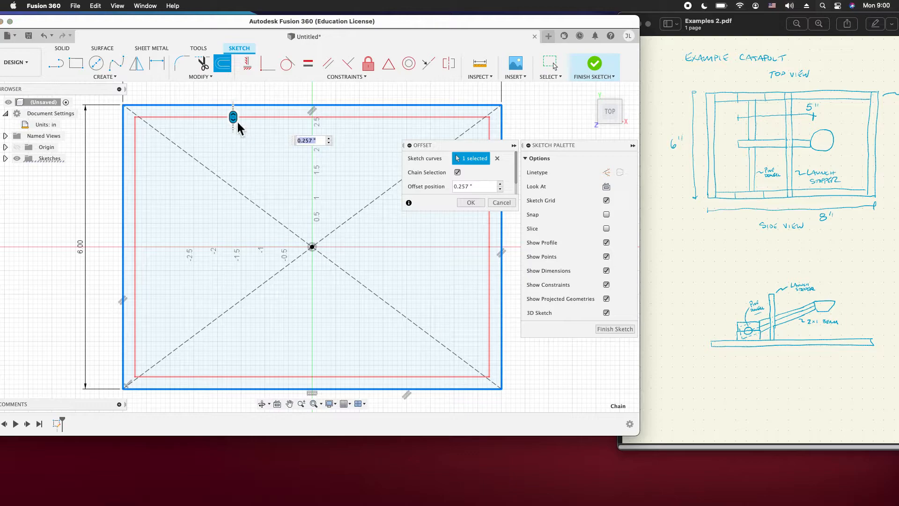
{"action": "type", "text": ".25"}
{"action": "key", "text": "Return"}
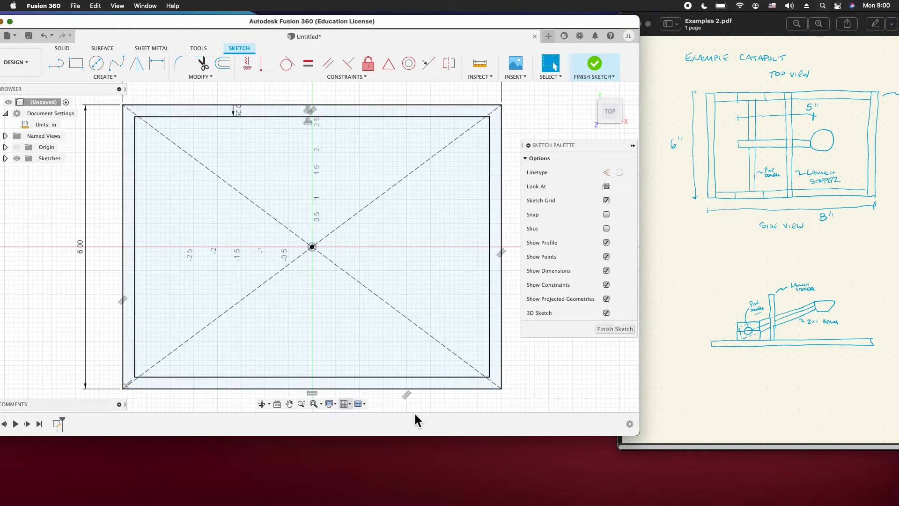
{"action": "left_click", "coordinate": [497, 354]}
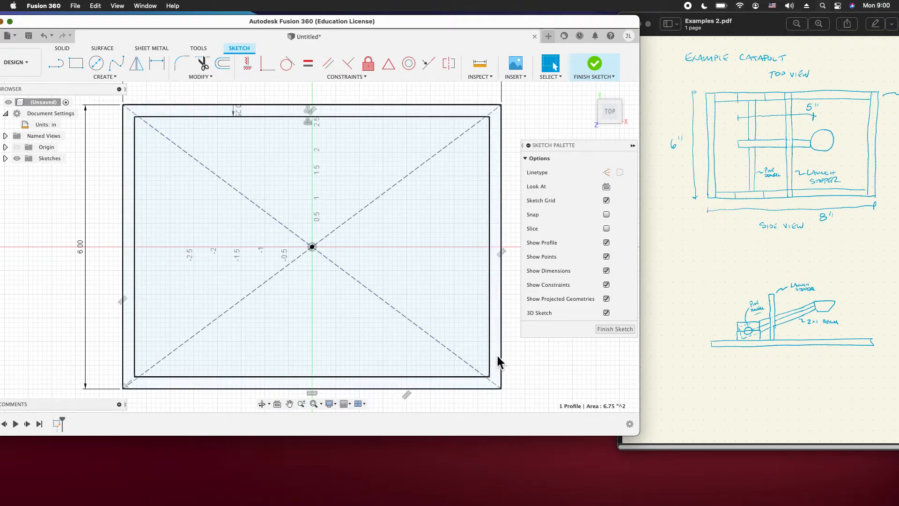
{"action": "left_click", "coordinate": [57, 64]}
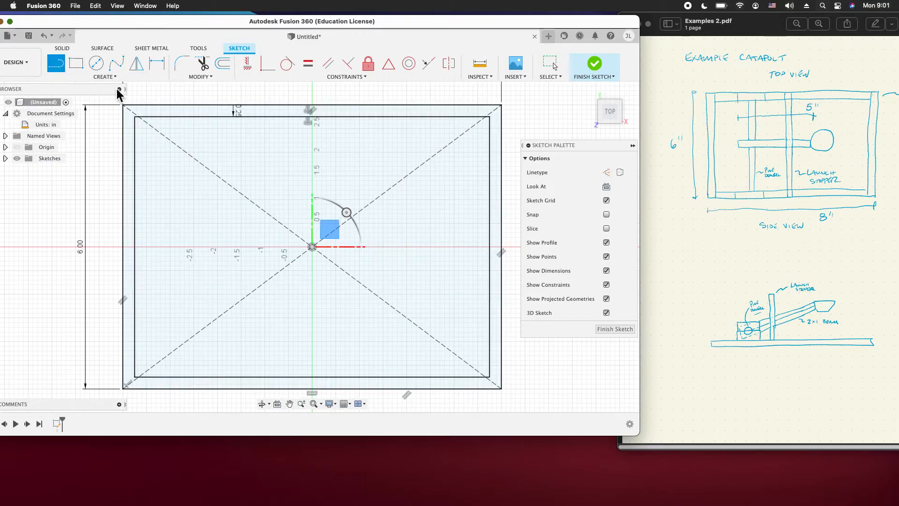
{"action": "left_click", "coordinate": [135, 116]}
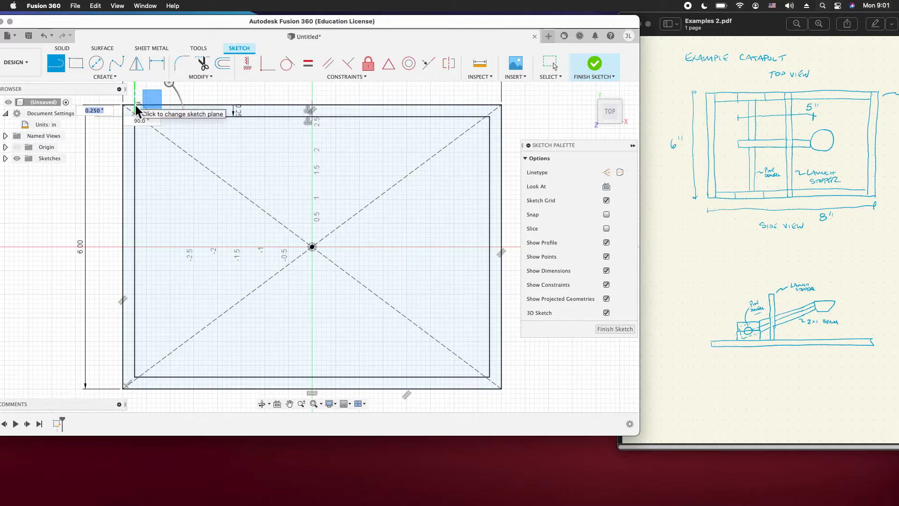
{"action": "left_click", "coordinate": [135, 105]}
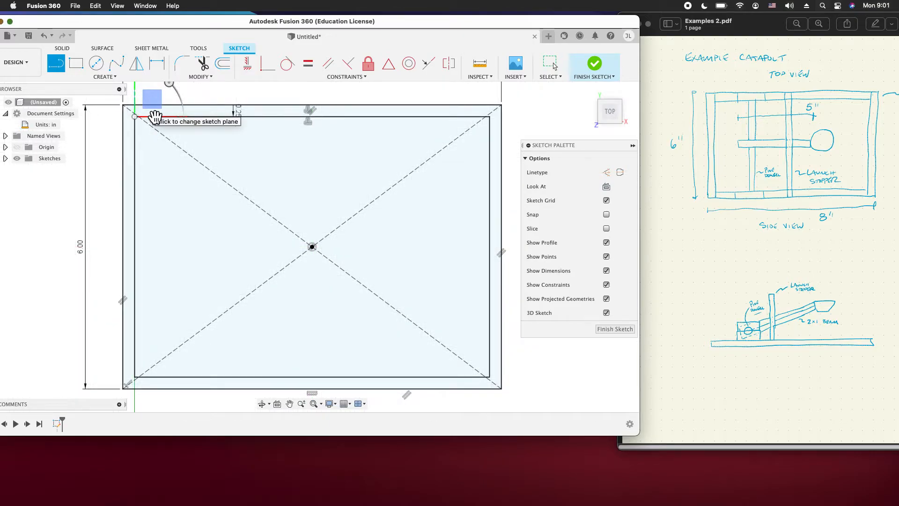
{"action": "key", "text": "Escape"}
Step: Draw a 0.25" vertical line from the inner rectangle's upper-left corner to the outer rectangle's top edge
{"action": "key", "text": "l"}
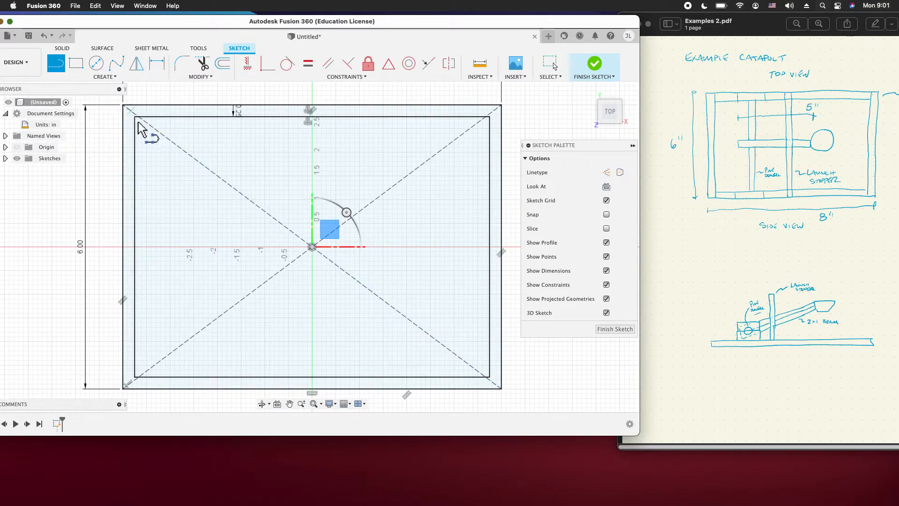
{"action": "left_click", "coordinate": [136, 116]}
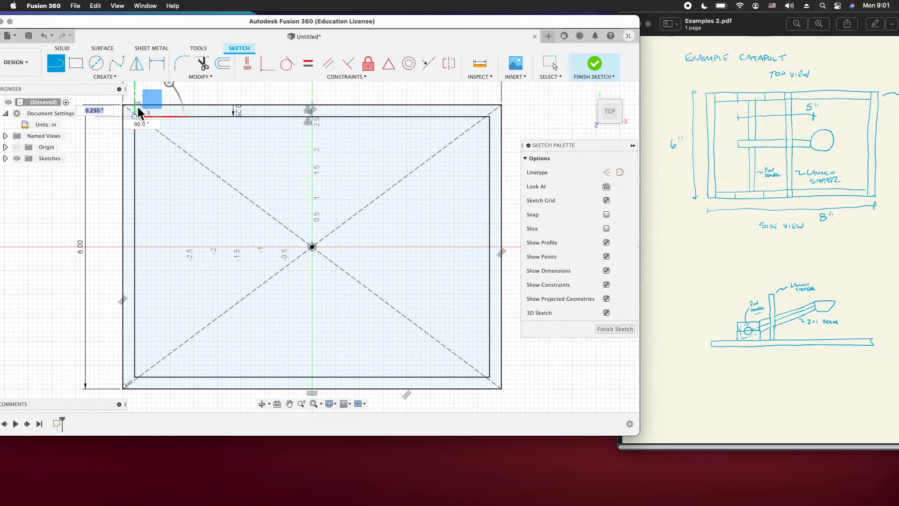
{"action": "left_click", "coordinate": [141, 113]}
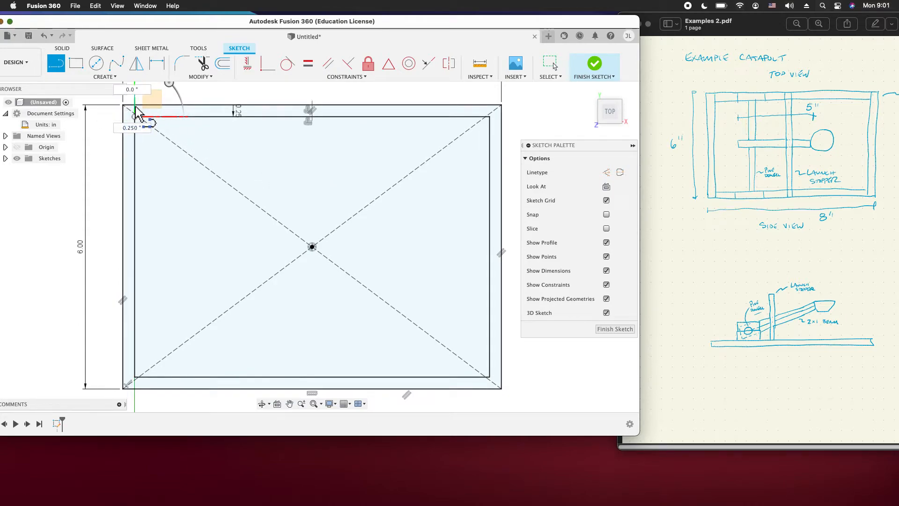
{"action": "key", "text": "Escape"}
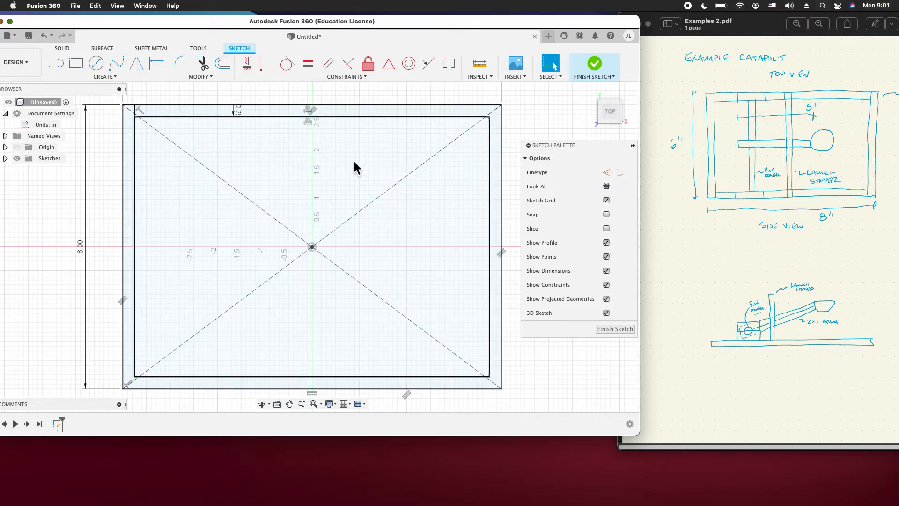
Step: Try to draw a 0.25" vertical line from the inner rectangle's upper-right corner to the outer edge, and undo it
{"action": "key", "text": "l"}
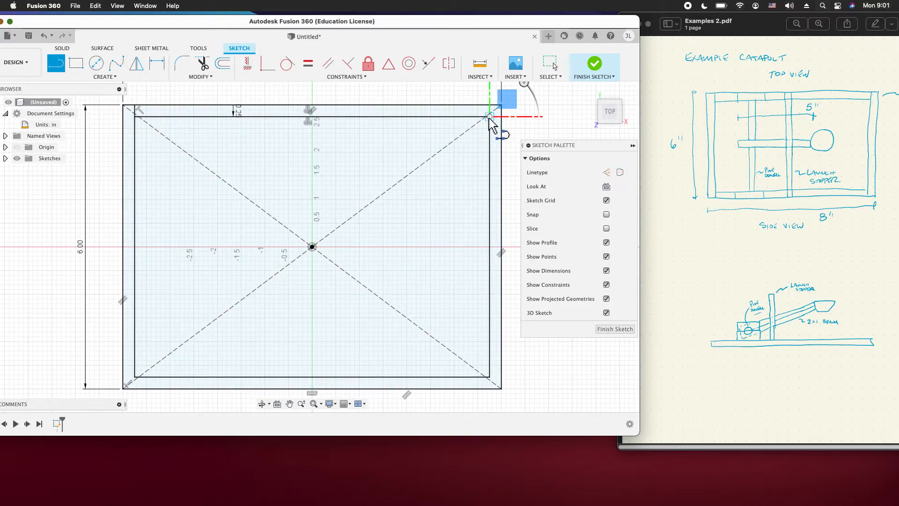
{"action": "left_click", "coordinate": [491, 108]}
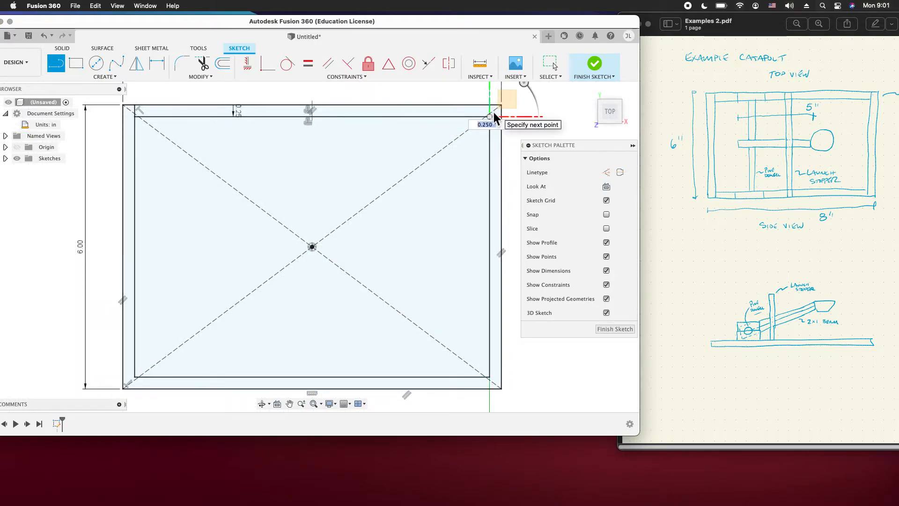
{"action": "key", "text": "Escape"}
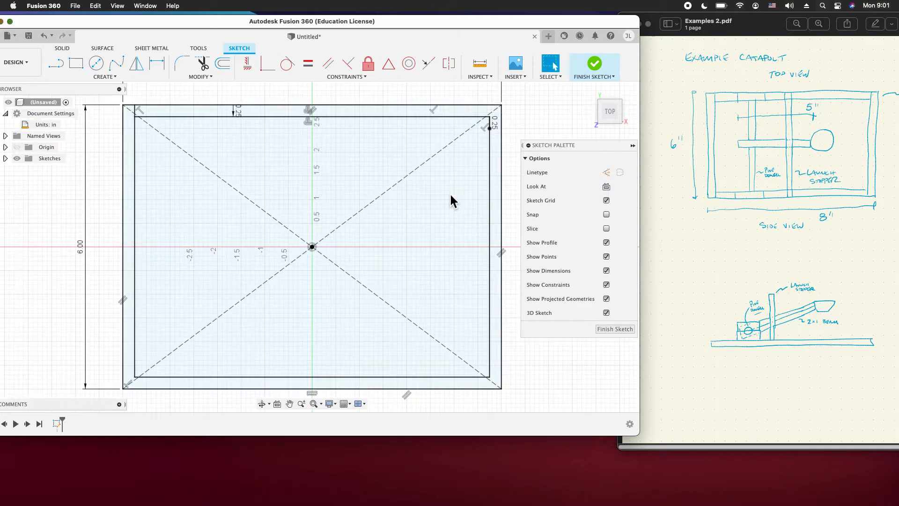
{"action": "key", "text": "super+z"}
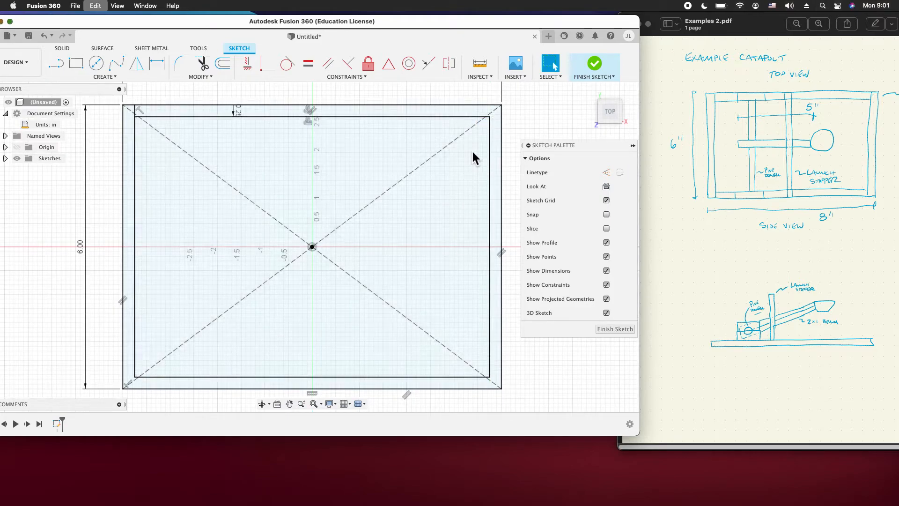
Step: Draw 0.25" vertical lines joining the inner rectangle's upper-right and lower-right corners to the outer rectangle's horizontal edges
{"action": "key", "text": "l"}
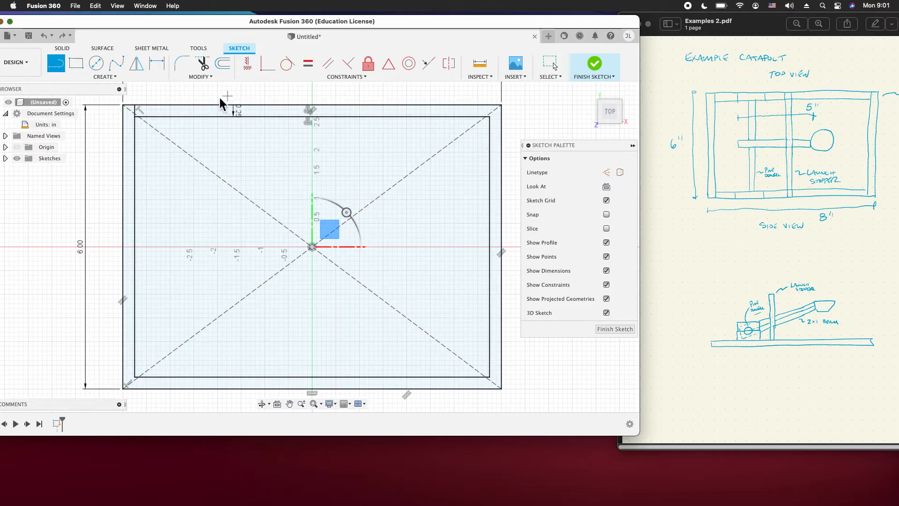
{"action": "left_click", "coordinate": [490, 105]}
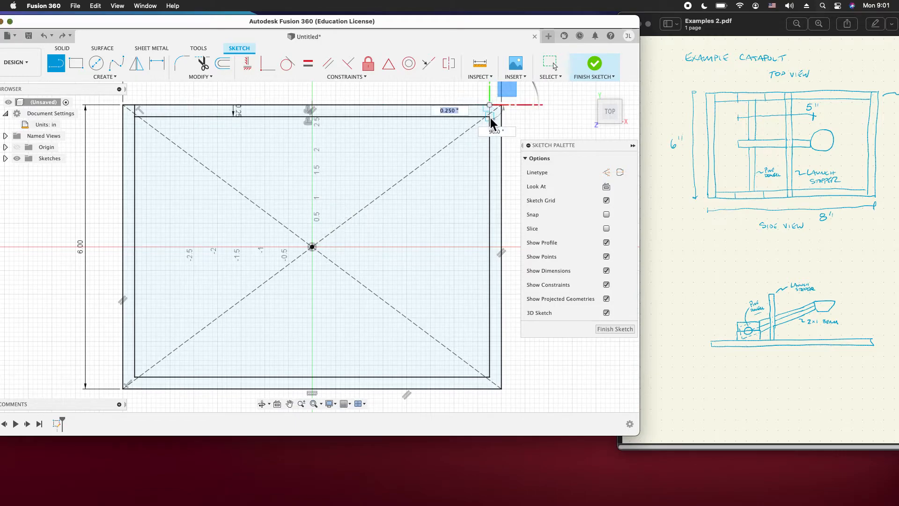
{"action": "left_click", "coordinate": [489, 116]}
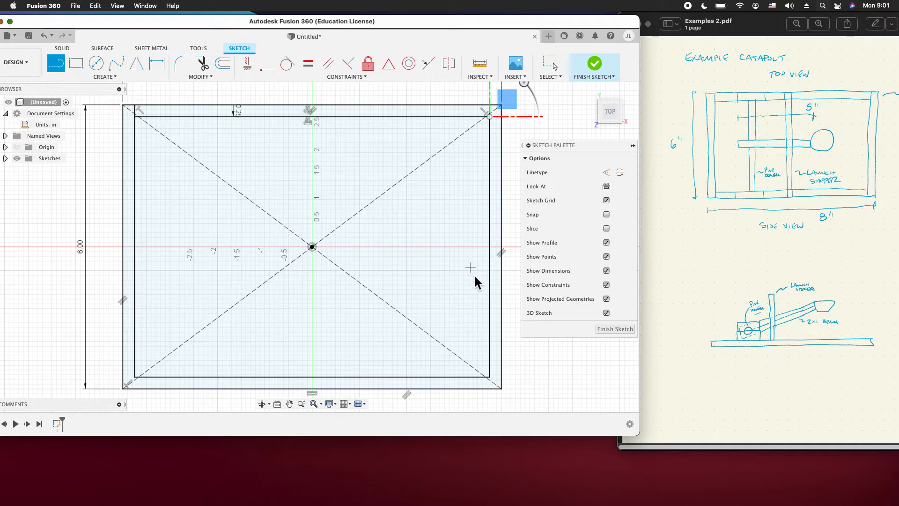
{"action": "left_click", "coordinate": [490, 383]}
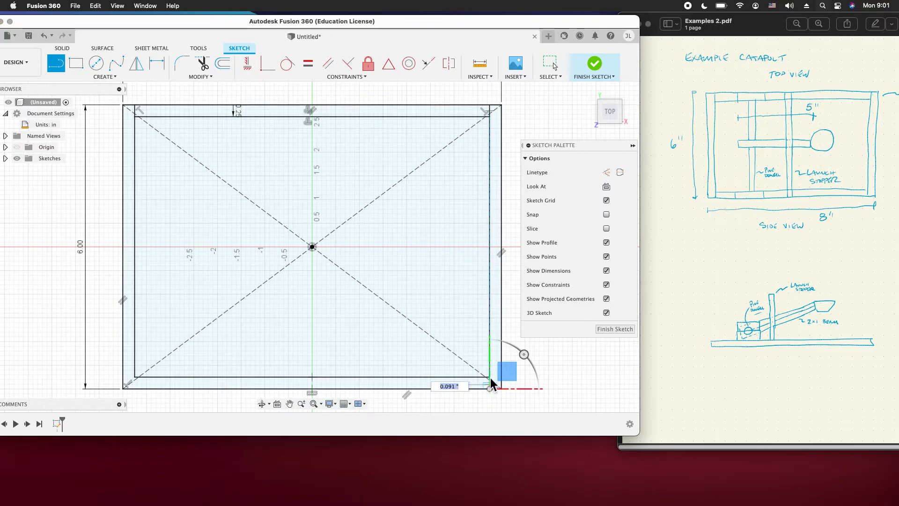
{"action": "left_click", "coordinate": [494, 380]}
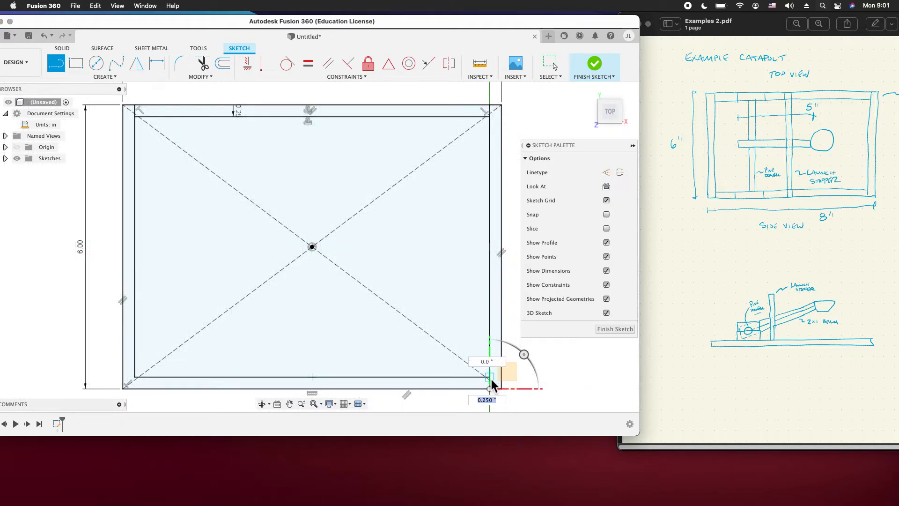
{"action": "left_click", "coordinate": [490, 377]}
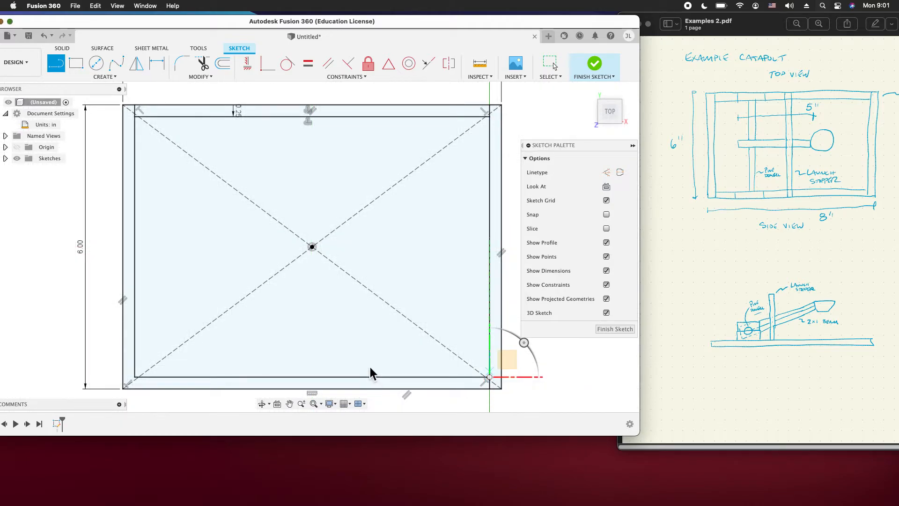
{"action": "key", "text": "Escape"}
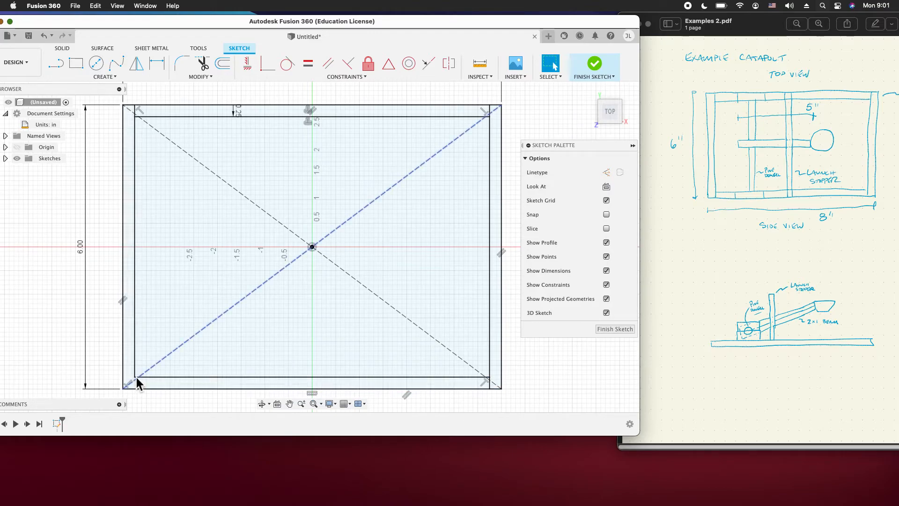
Step: Draw a 0.25" vertical line from the inner rectangle's lower-left corner to the outer rectangle's bottom edge
{"action": "key", "text": "l"}
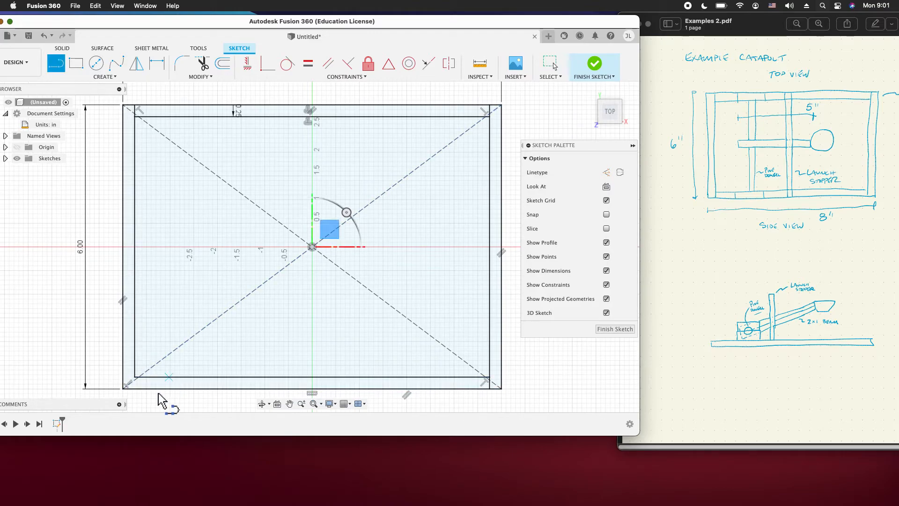
{"action": "left_click", "coordinate": [137, 380]}
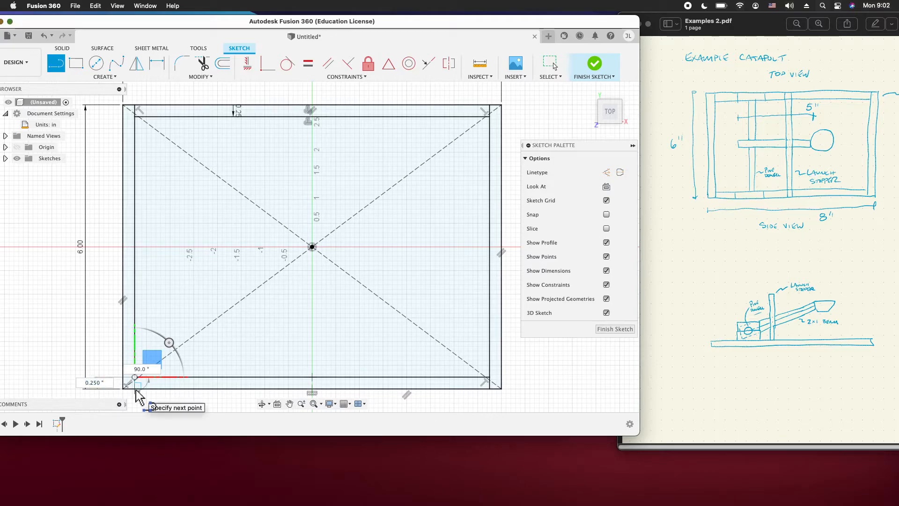
{"action": "left_click", "coordinate": [135, 390]}
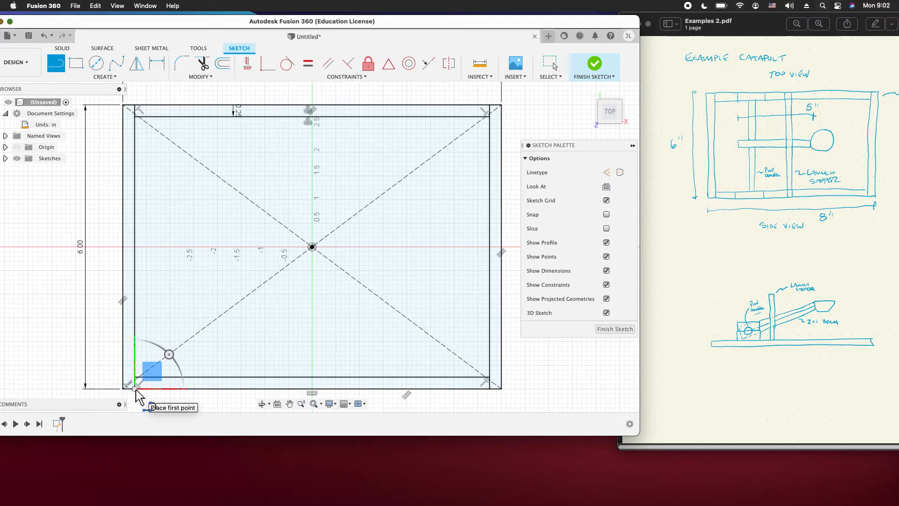
{"action": "key", "text": "Escape"}
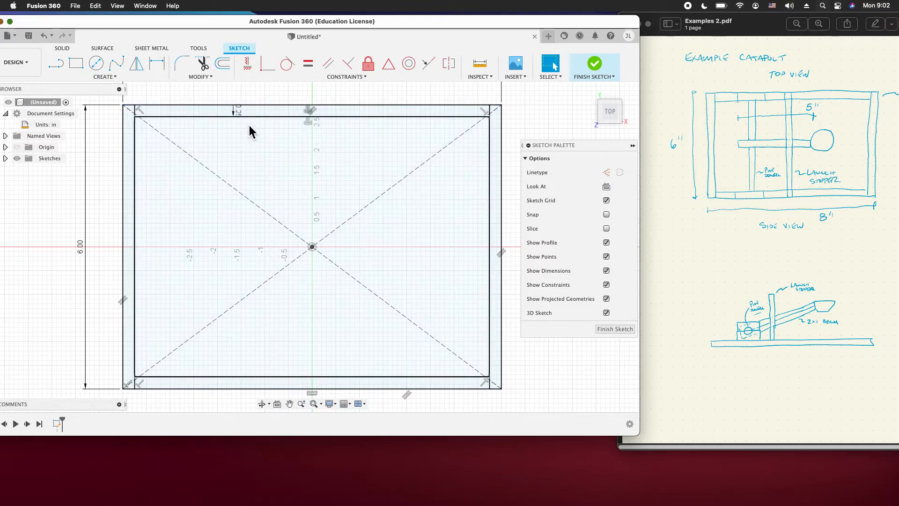
Step: Move the 0.25 offset dimension outside the frame, beside its upper-right corner, and finish the sketch
{"action": "left_click_drag", "start_coordinate": [240, 111], "coordinate": [385, 124]}
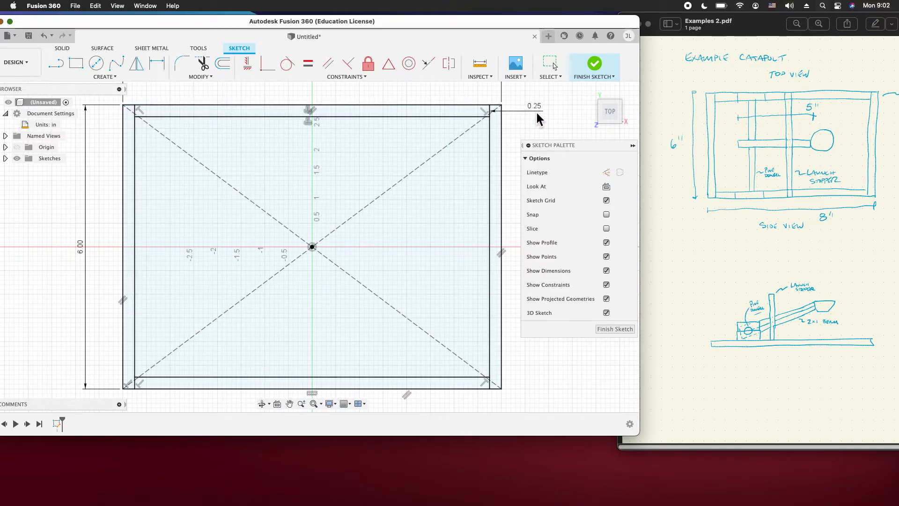
{"action": "left_click", "coordinate": [533, 113]}
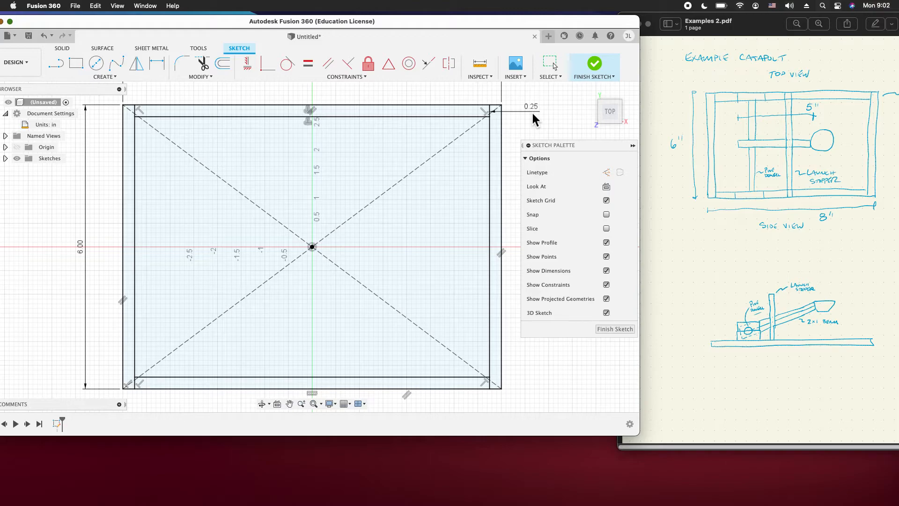
{"action": "key", "text": "Escape"}
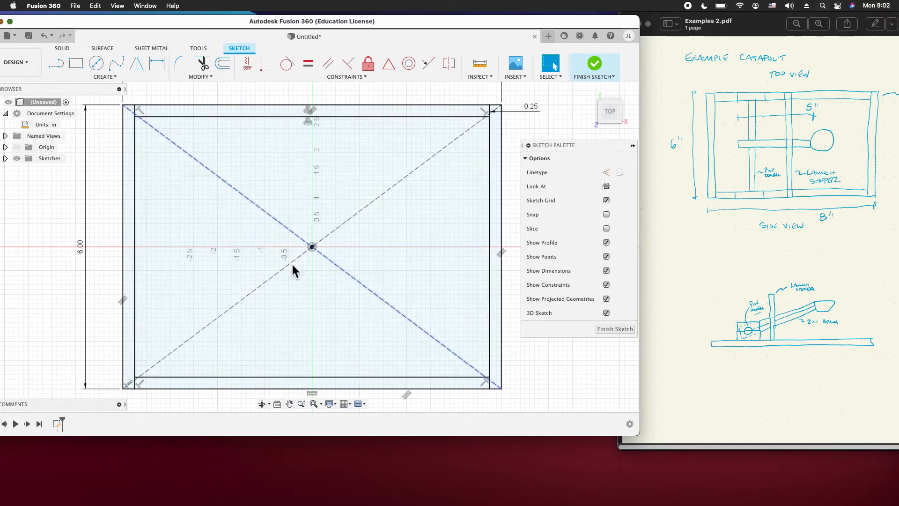
{"action": "left_click", "coordinate": [595, 64]}
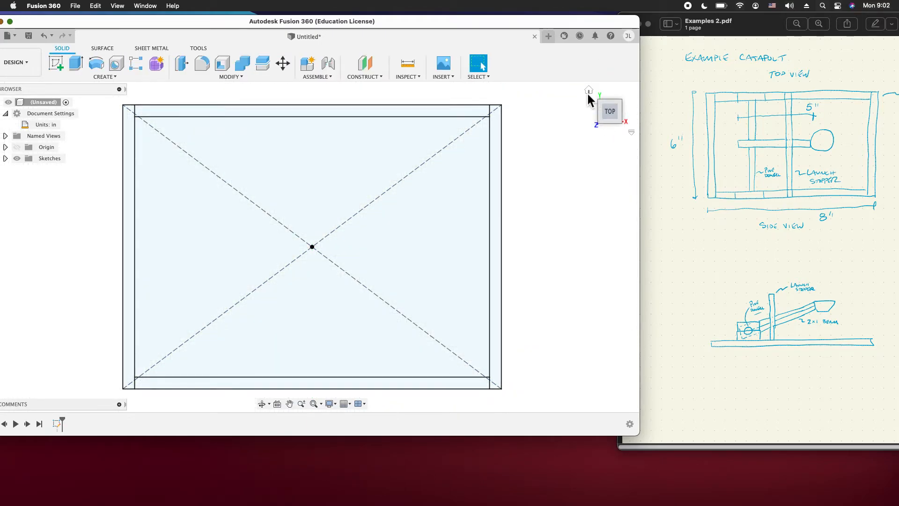
Step: Extrude the two 6" end strips of the frame by 0.25" as new bodies
{"action": "left_click", "coordinate": [589, 91]}
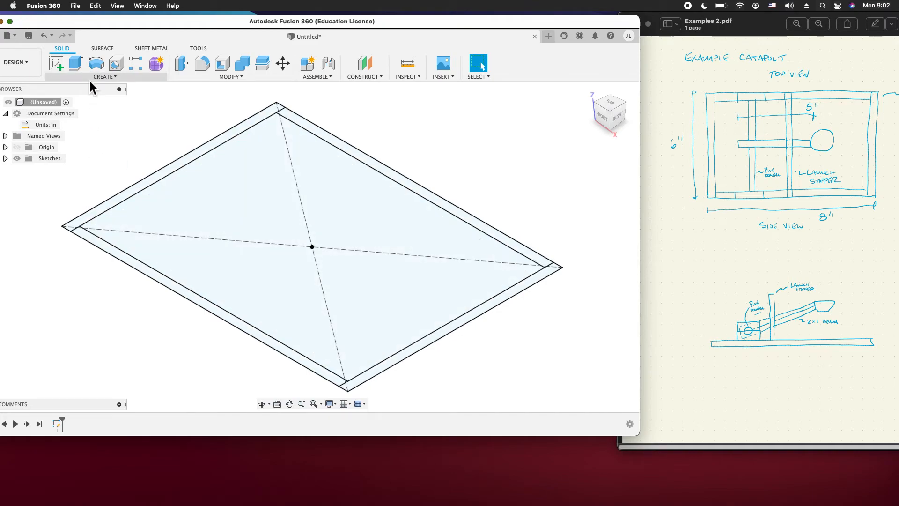
{"action": "left_click", "coordinate": [181, 66]}
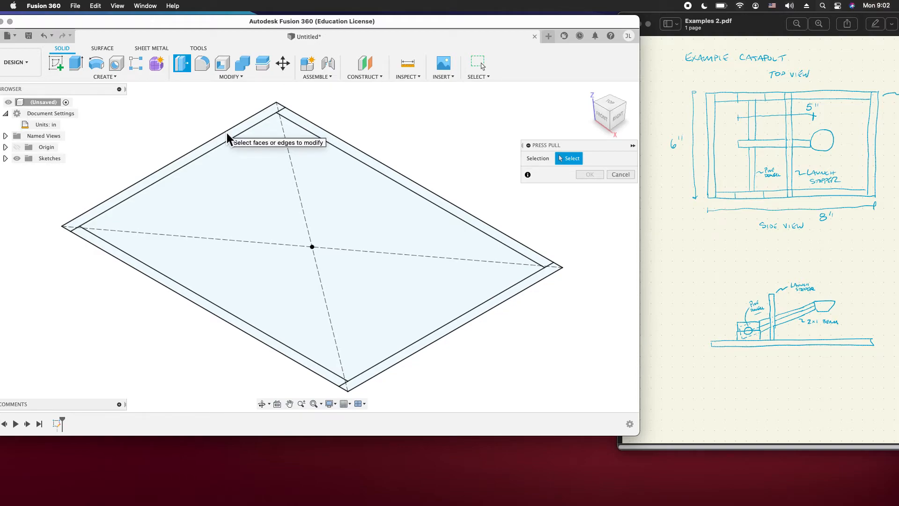
{"action": "left_click", "coordinate": [255, 127]}
{"action": "left_click", "coordinate": [308, 127]}
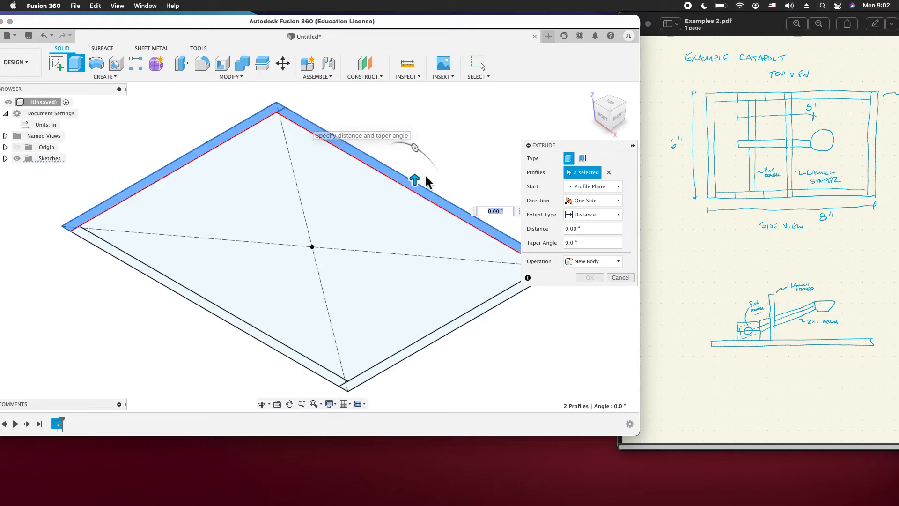
{"action": "left_click", "coordinate": [449, 205]}
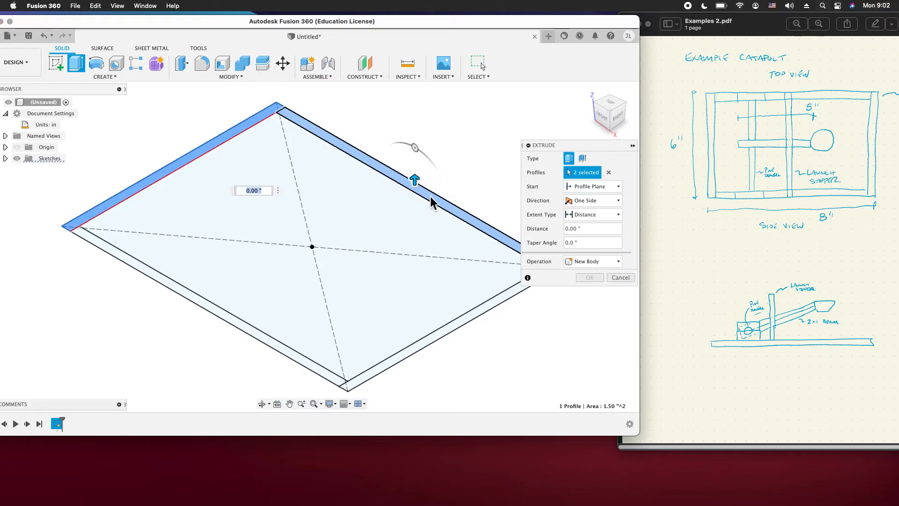
{"action": "left_click", "coordinate": [464, 322]}
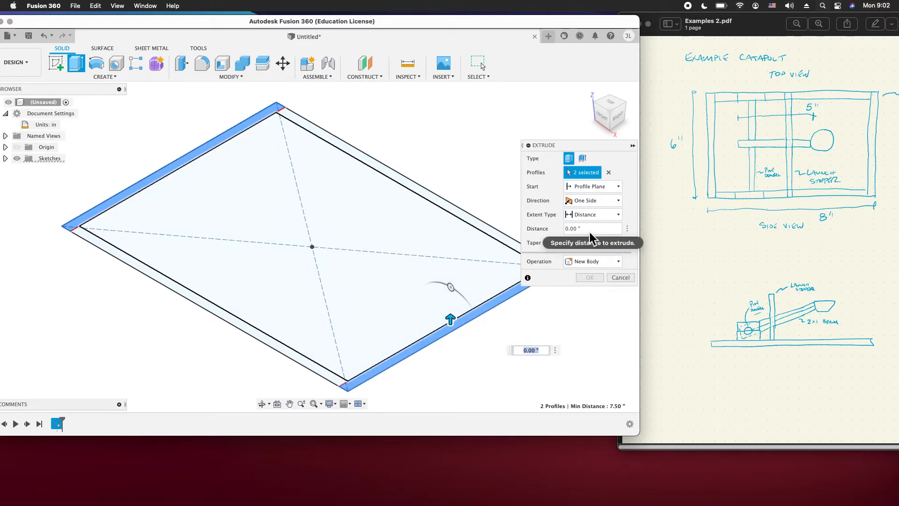
{"action": "left_click", "coordinate": [565, 229]}
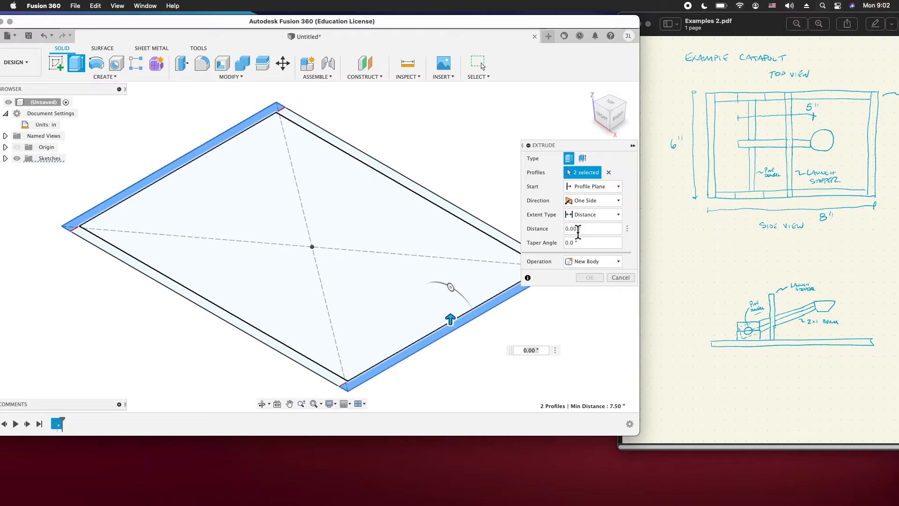
{"action": "triple_click", "coordinate": [595, 233]}
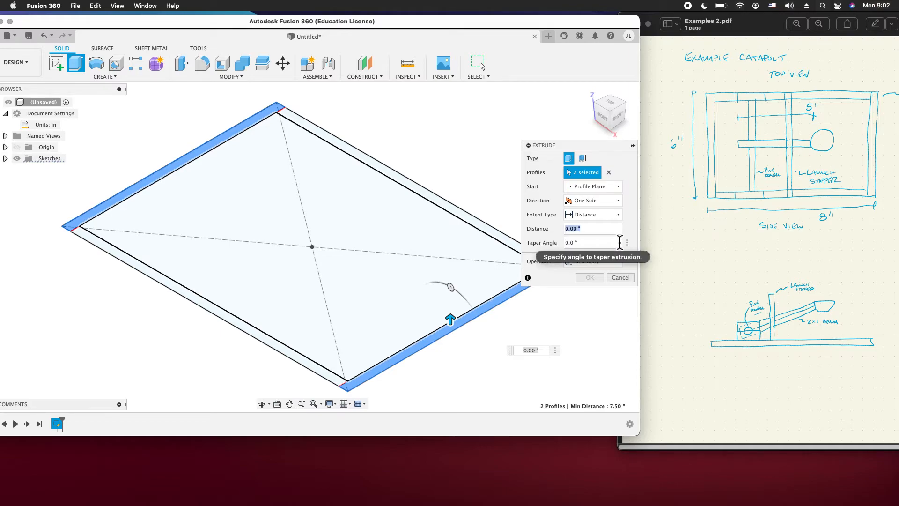
{"action": "type", "text": ".25"}
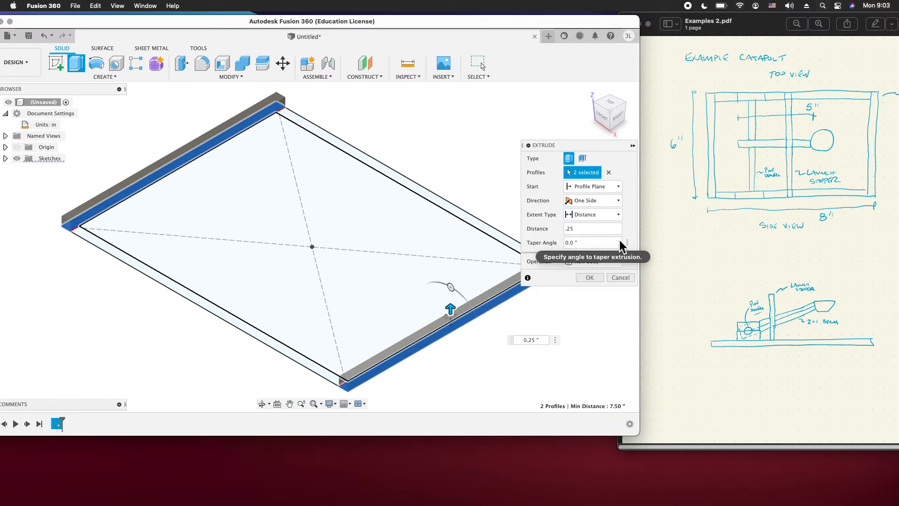
{"action": "key", "text": "Return"}
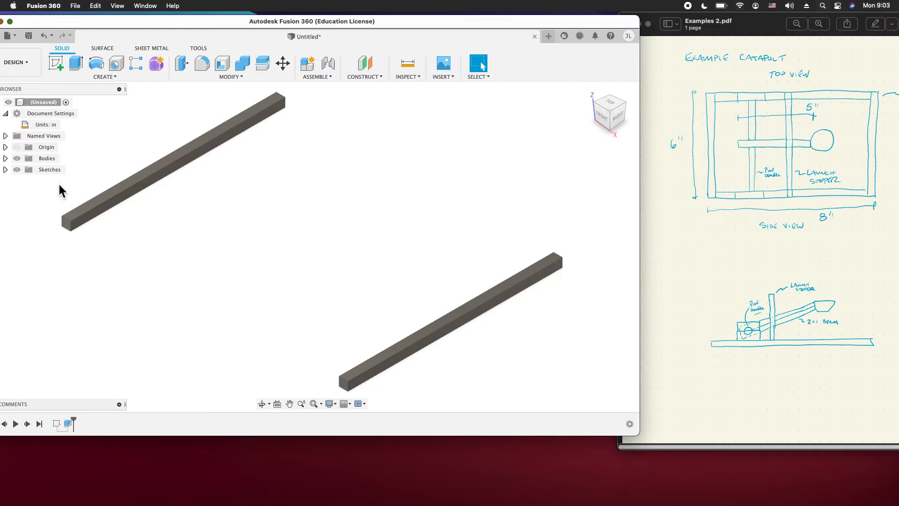
Step: Make the base frame sketch, Sketch1, visible again
{"action": "left_click", "coordinate": [6, 169]}
{"action": "left_click", "coordinate": [33, 181]}
{"action": "left_click", "coordinate": [26, 183]}
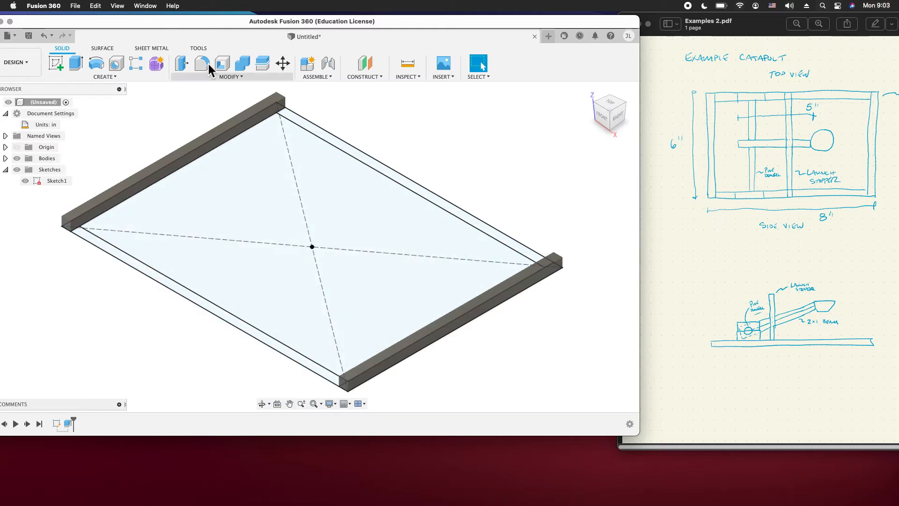
Step: Extrude the two long side strips of the frame by 0.25" with the New Body operation, and hide Sketch1
{"action": "left_click", "coordinate": [182, 64]}
{"action": "left_click", "coordinate": [154, 282]}
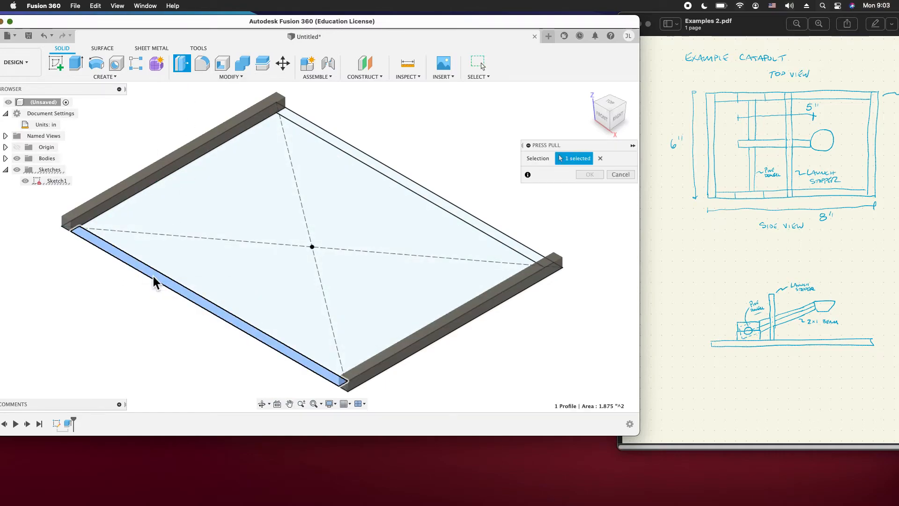
{"action": "left_click", "coordinate": [348, 152]}
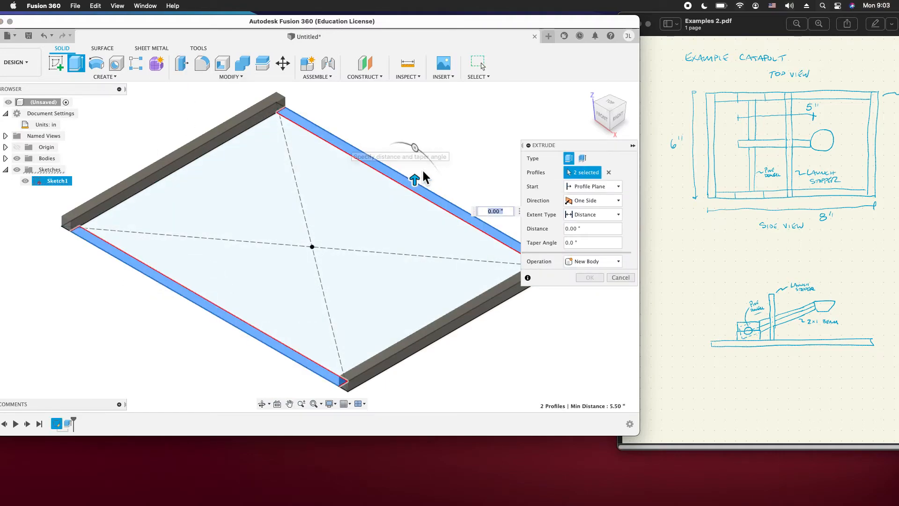
{"action": "left_click_drag", "start_coordinate": [416, 177], "coordinate": [416, 174]}
{"action": "key", "text": "BackSpace"}
{"action": "type", "text": ".25"}
{"action": "key", "text": "Tab"}
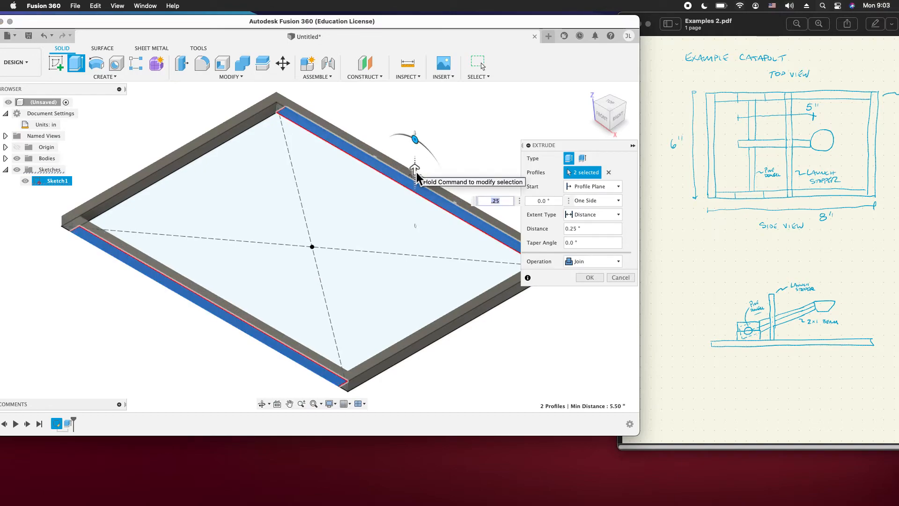
{"action": "left_click", "coordinate": [592, 266]}
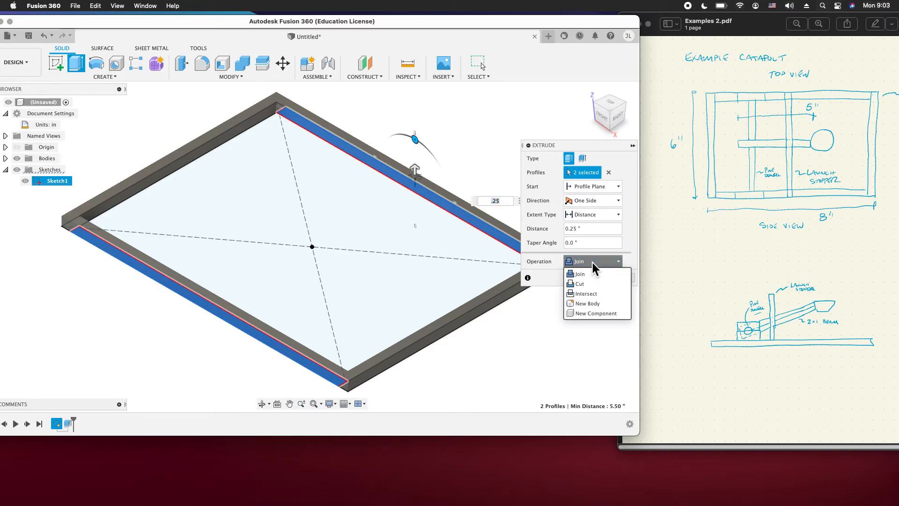
{"action": "left_click", "coordinate": [603, 306]}
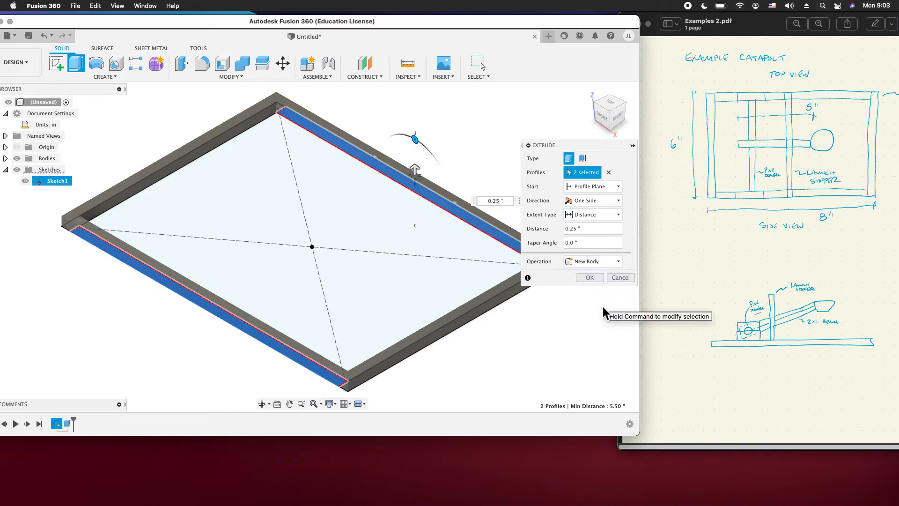
{"action": "left_click", "coordinate": [590, 278]}
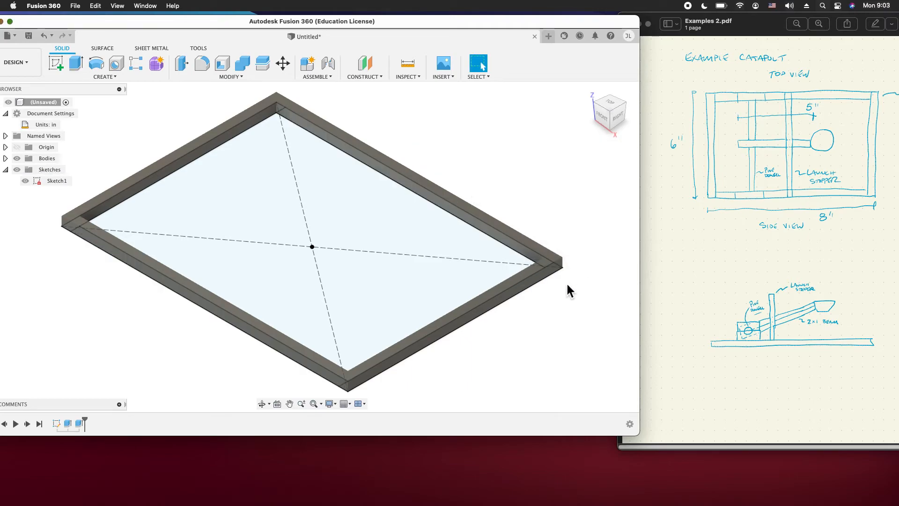
{"action": "left_click", "coordinate": [27, 181]}
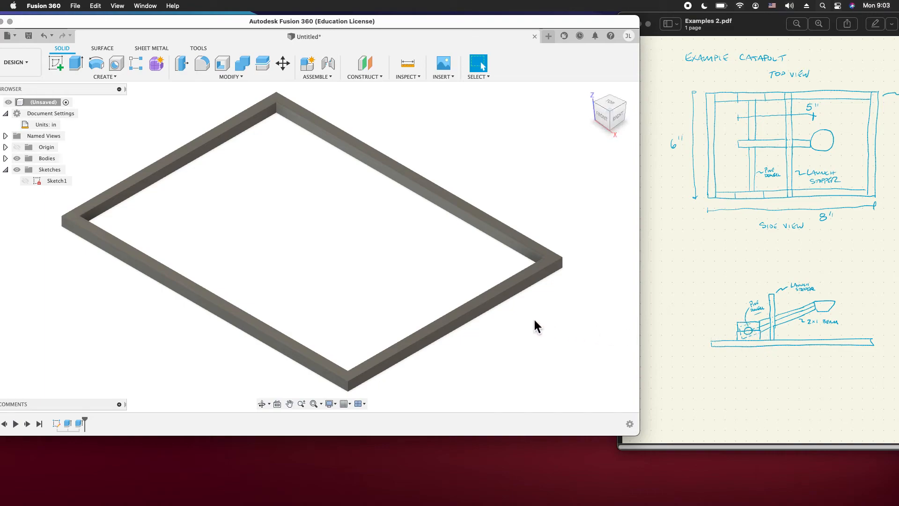
Step: Save the design as "Example Catapult" in the Catapult 1 project
{"action": "left_click", "coordinate": [29, 38]}
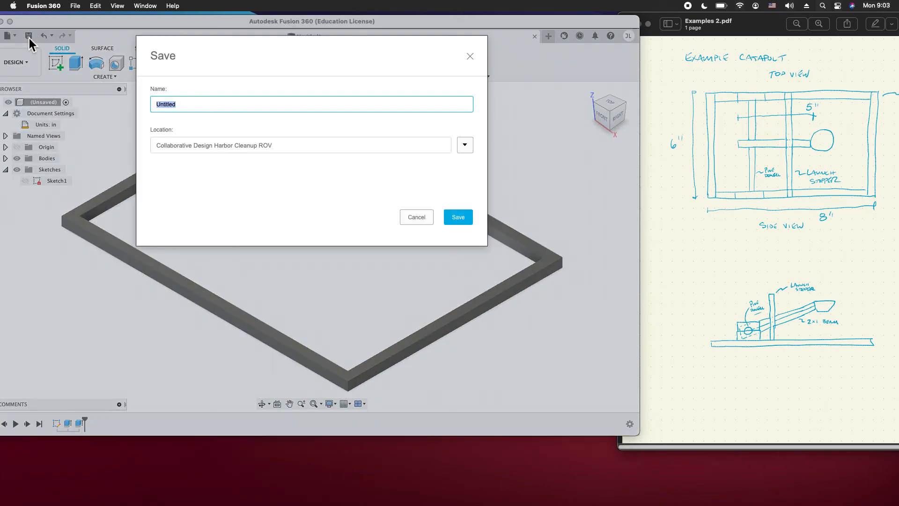
{"action": "type", "text": "Example Catapult"}
{"action": "left_click", "coordinate": [463, 145]}
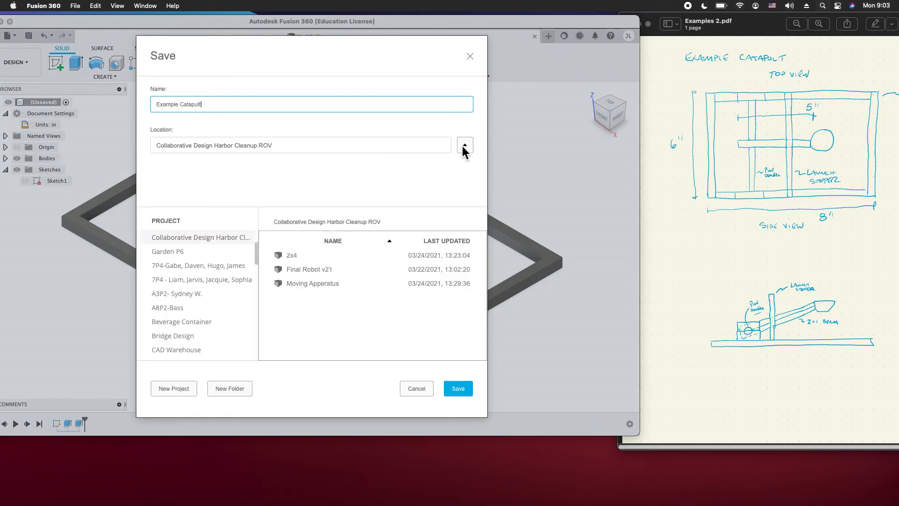
{"action": "scroll", "coordinate": [258, 259], "scroll_direction": "up", "scroll_amount": 5}
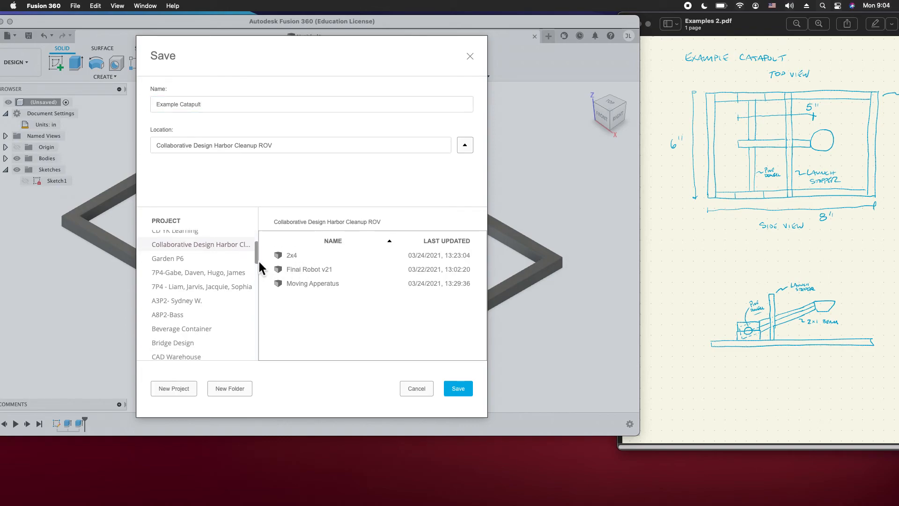
{"action": "left_click_drag", "start_coordinate": [261, 239], "coordinate": [263, 284]}
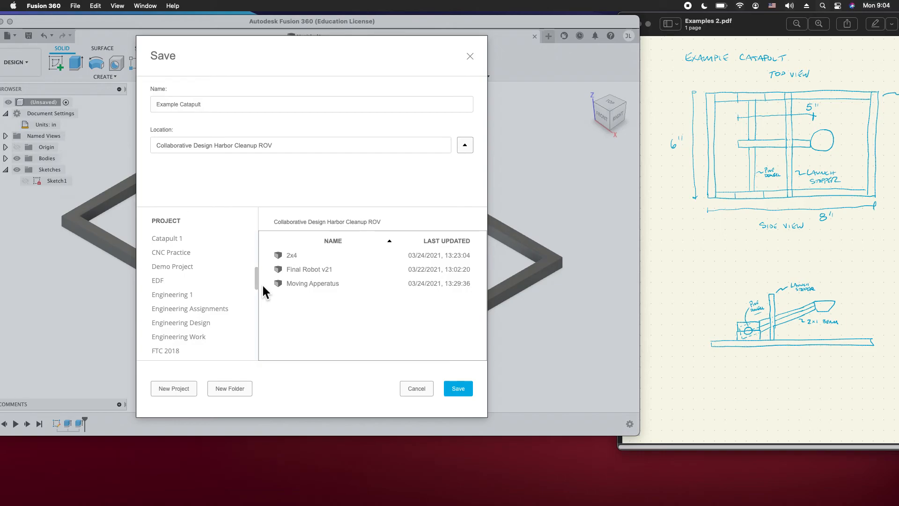
{"action": "left_click", "coordinate": [192, 240]}
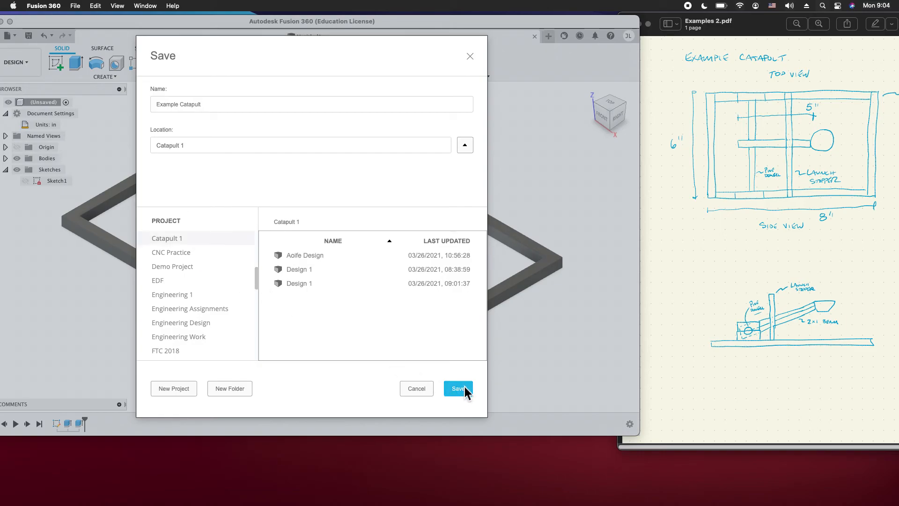
{"action": "left_click", "coordinate": [463, 389]}
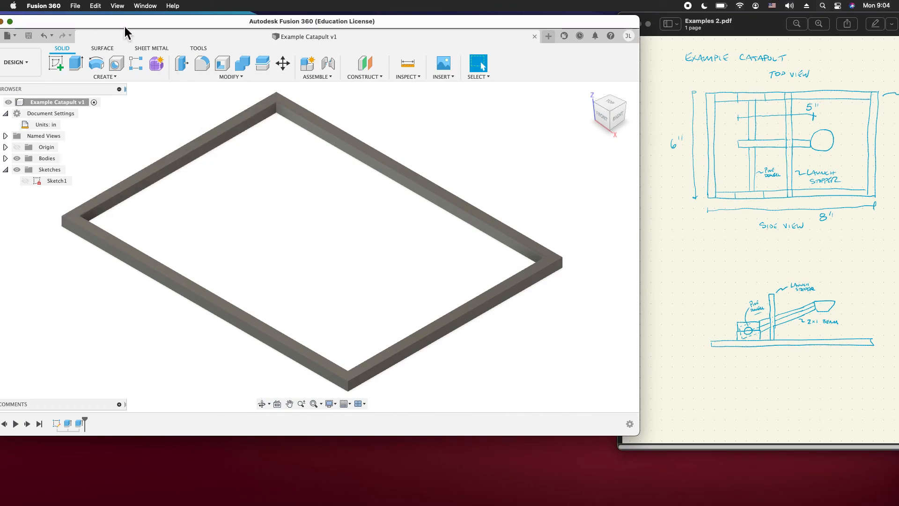
Step: Bring the design window fully into view, open the public link sharing settings for the saved design, and copy its link
{"action": "left_click_drag", "start_coordinate": [123, 24], "coordinate": [144, 22]}
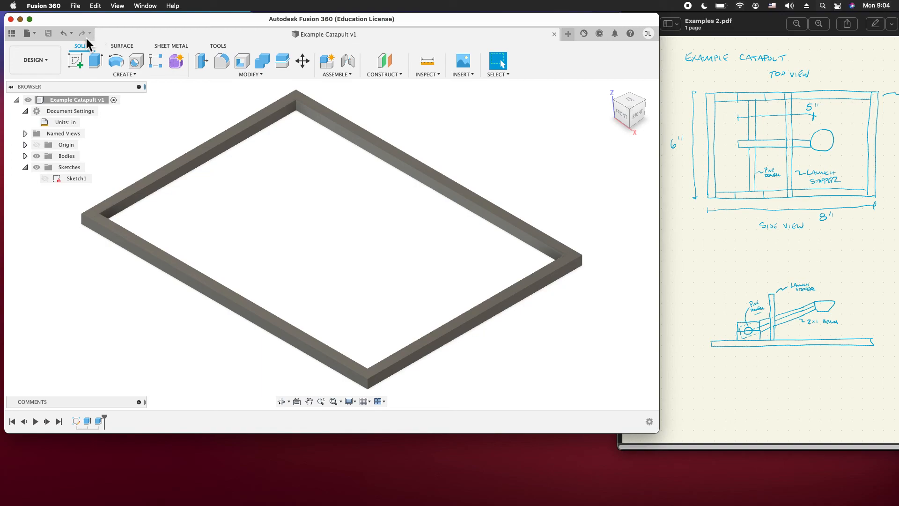
{"action": "left_click", "coordinate": [34, 34]}
{"action": "mouse_move", "coordinate": [54, 186]}
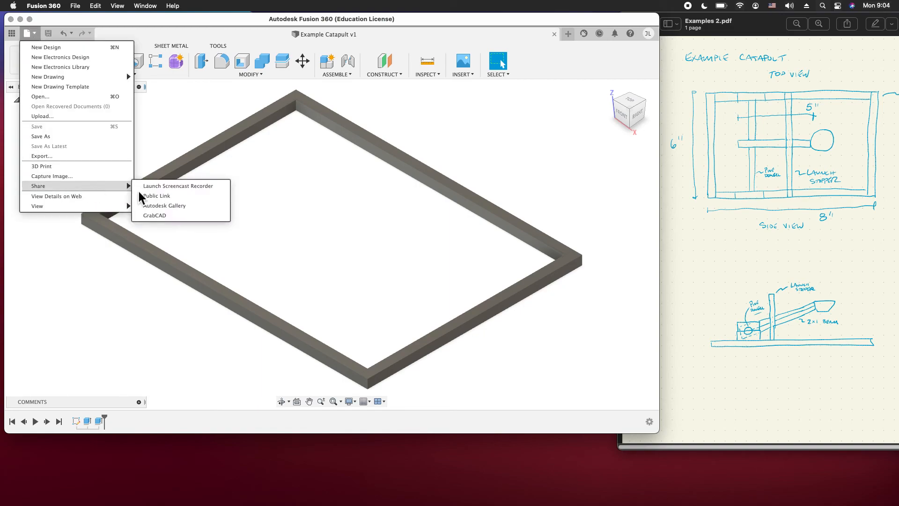
{"action": "left_click", "coordinate": [171, 197]}
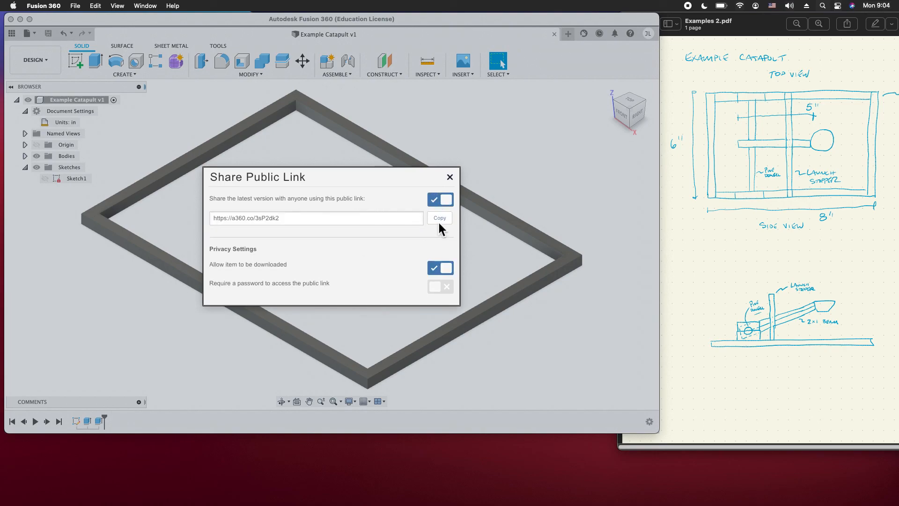
{"action": "left_click", "coordinate": [441, 220]}
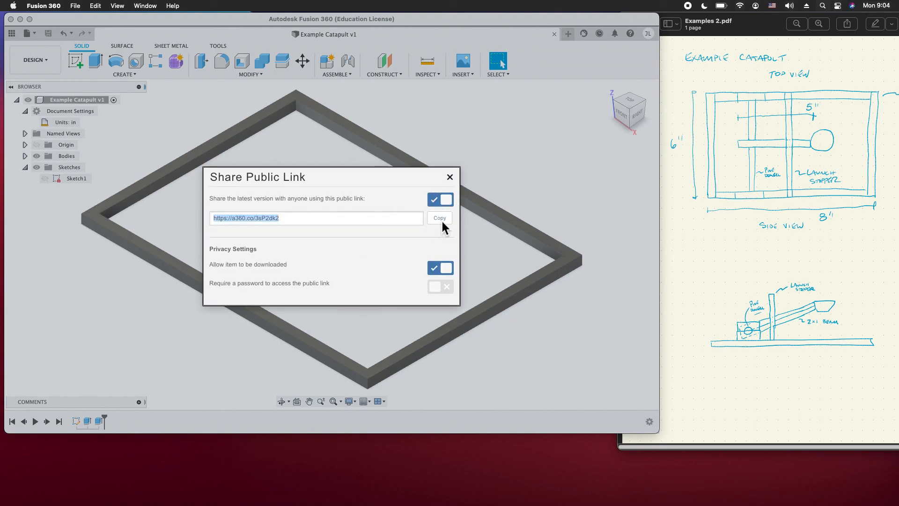